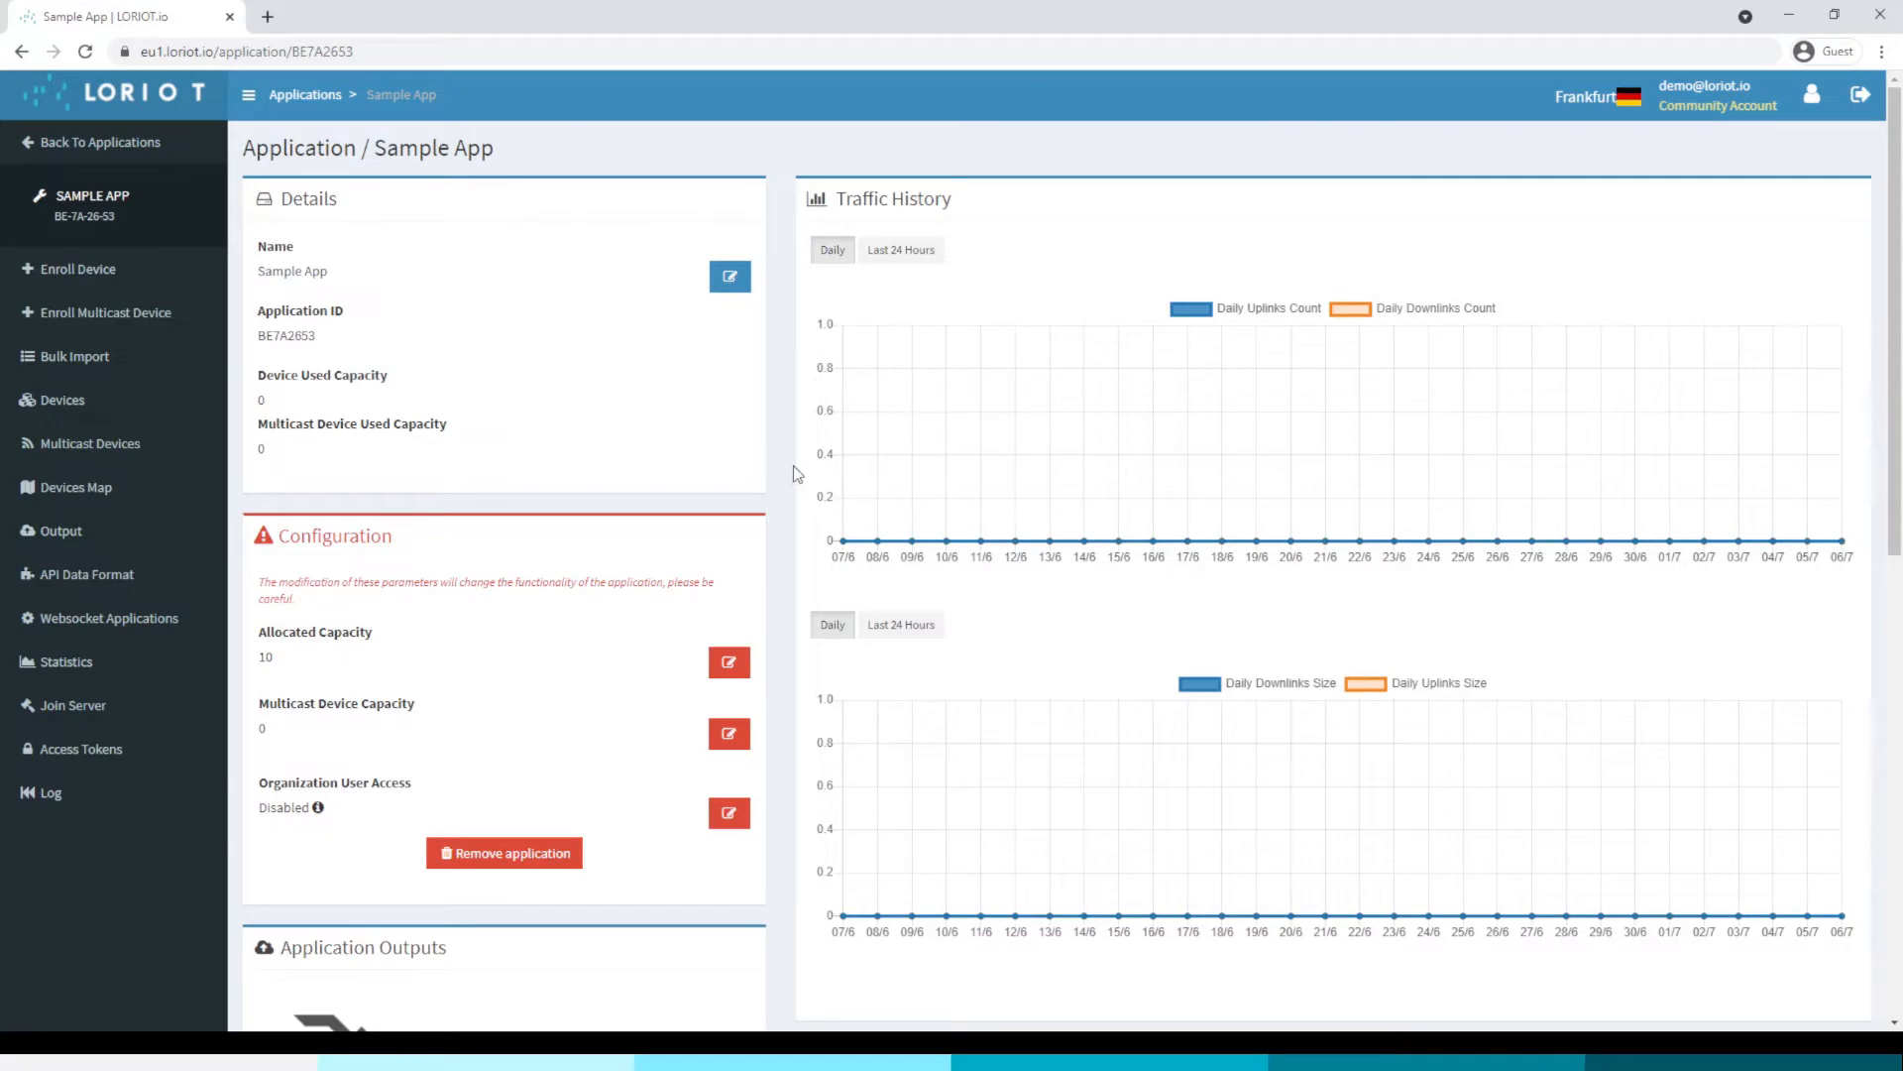
# Review the Sample App's details, configuration, traffic history and received frames
pyautogui.scroll(-3, 793, 473)
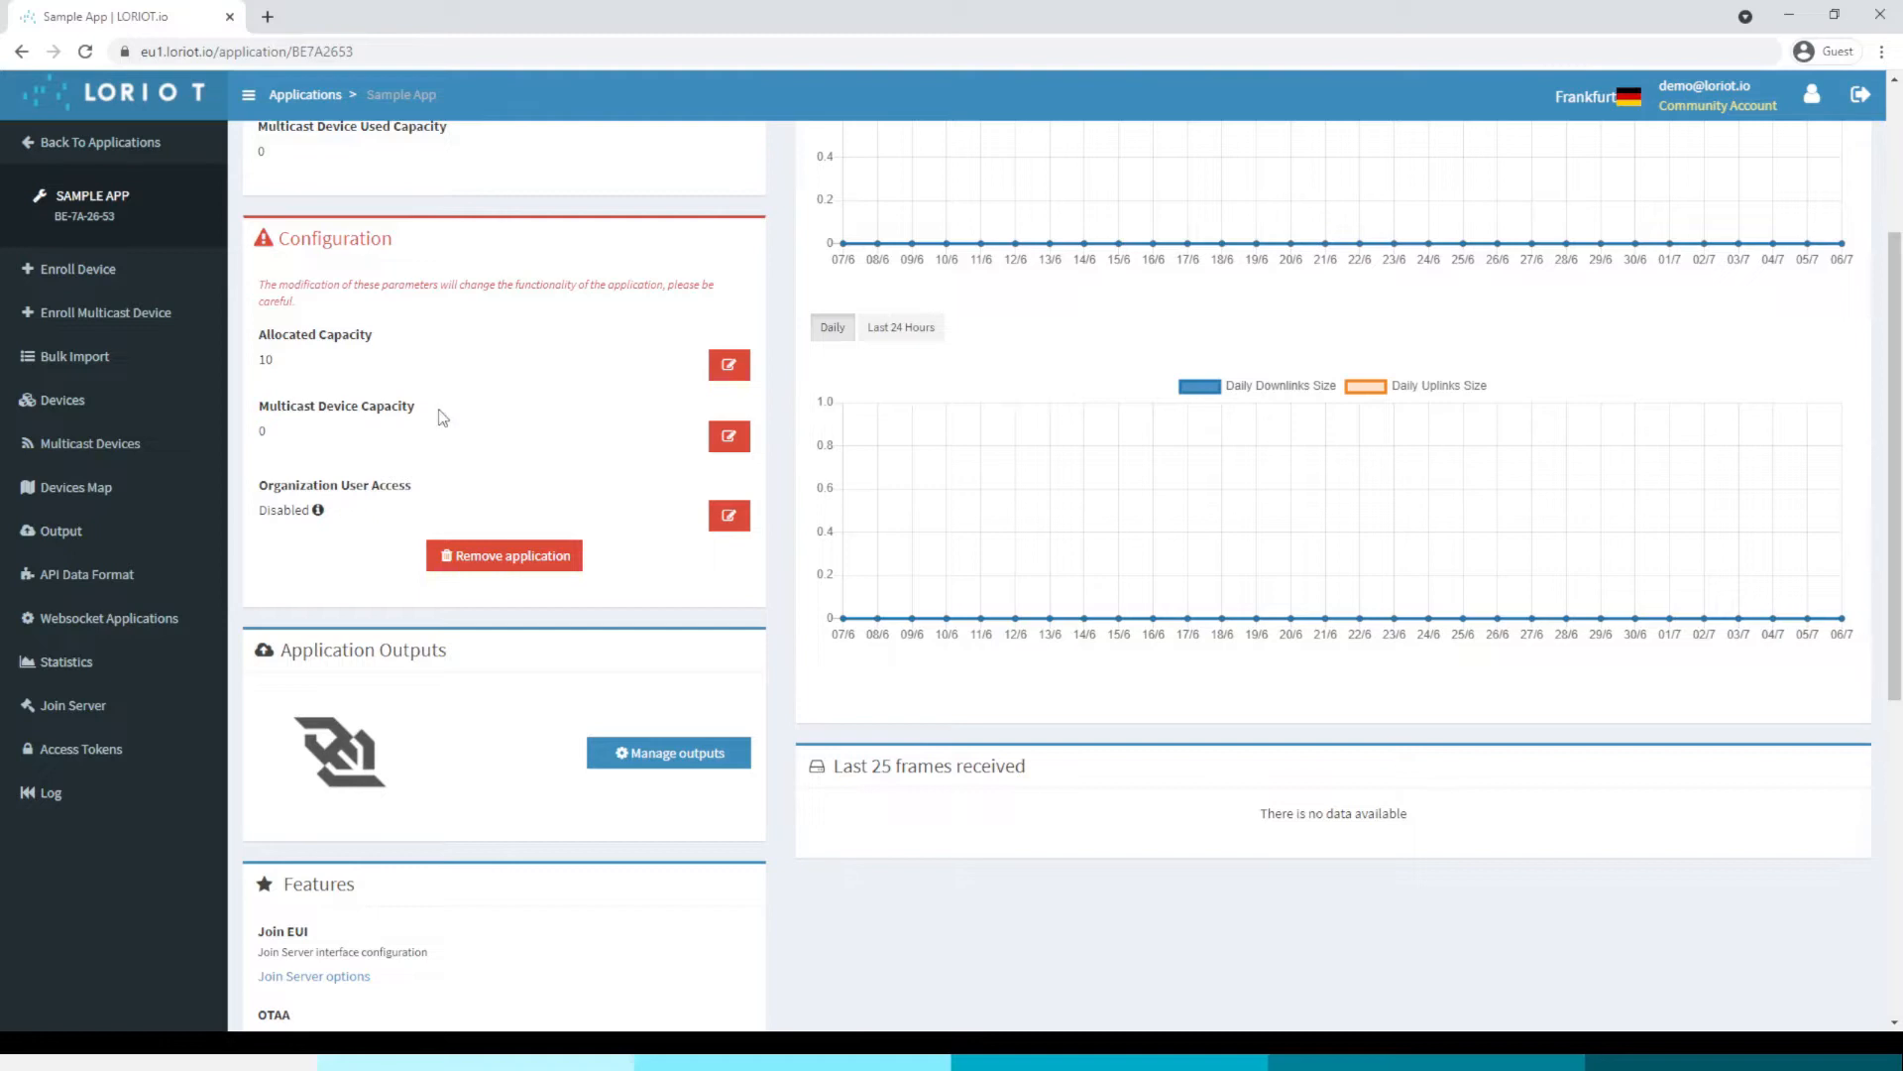
pyautogui.scroll(3, 813, 454)
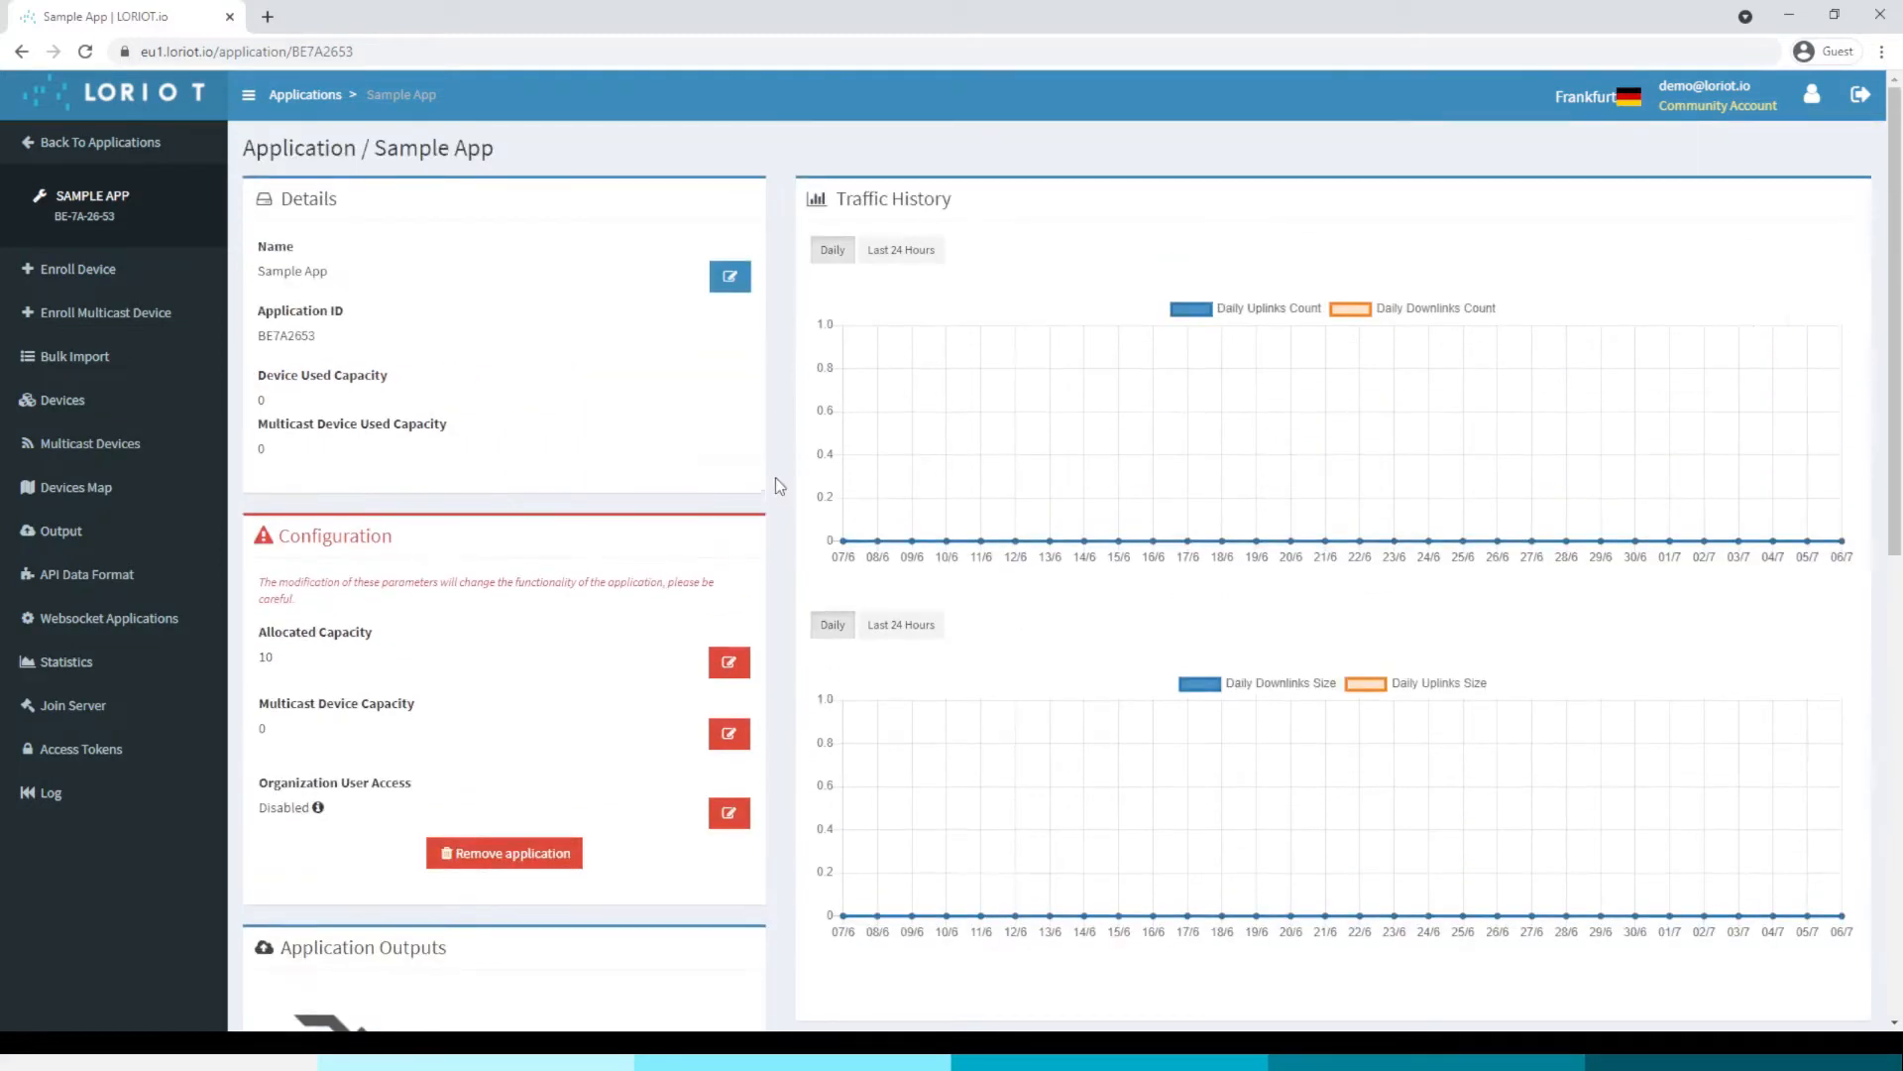
pyautogui.scroll(-1, 781, 468)
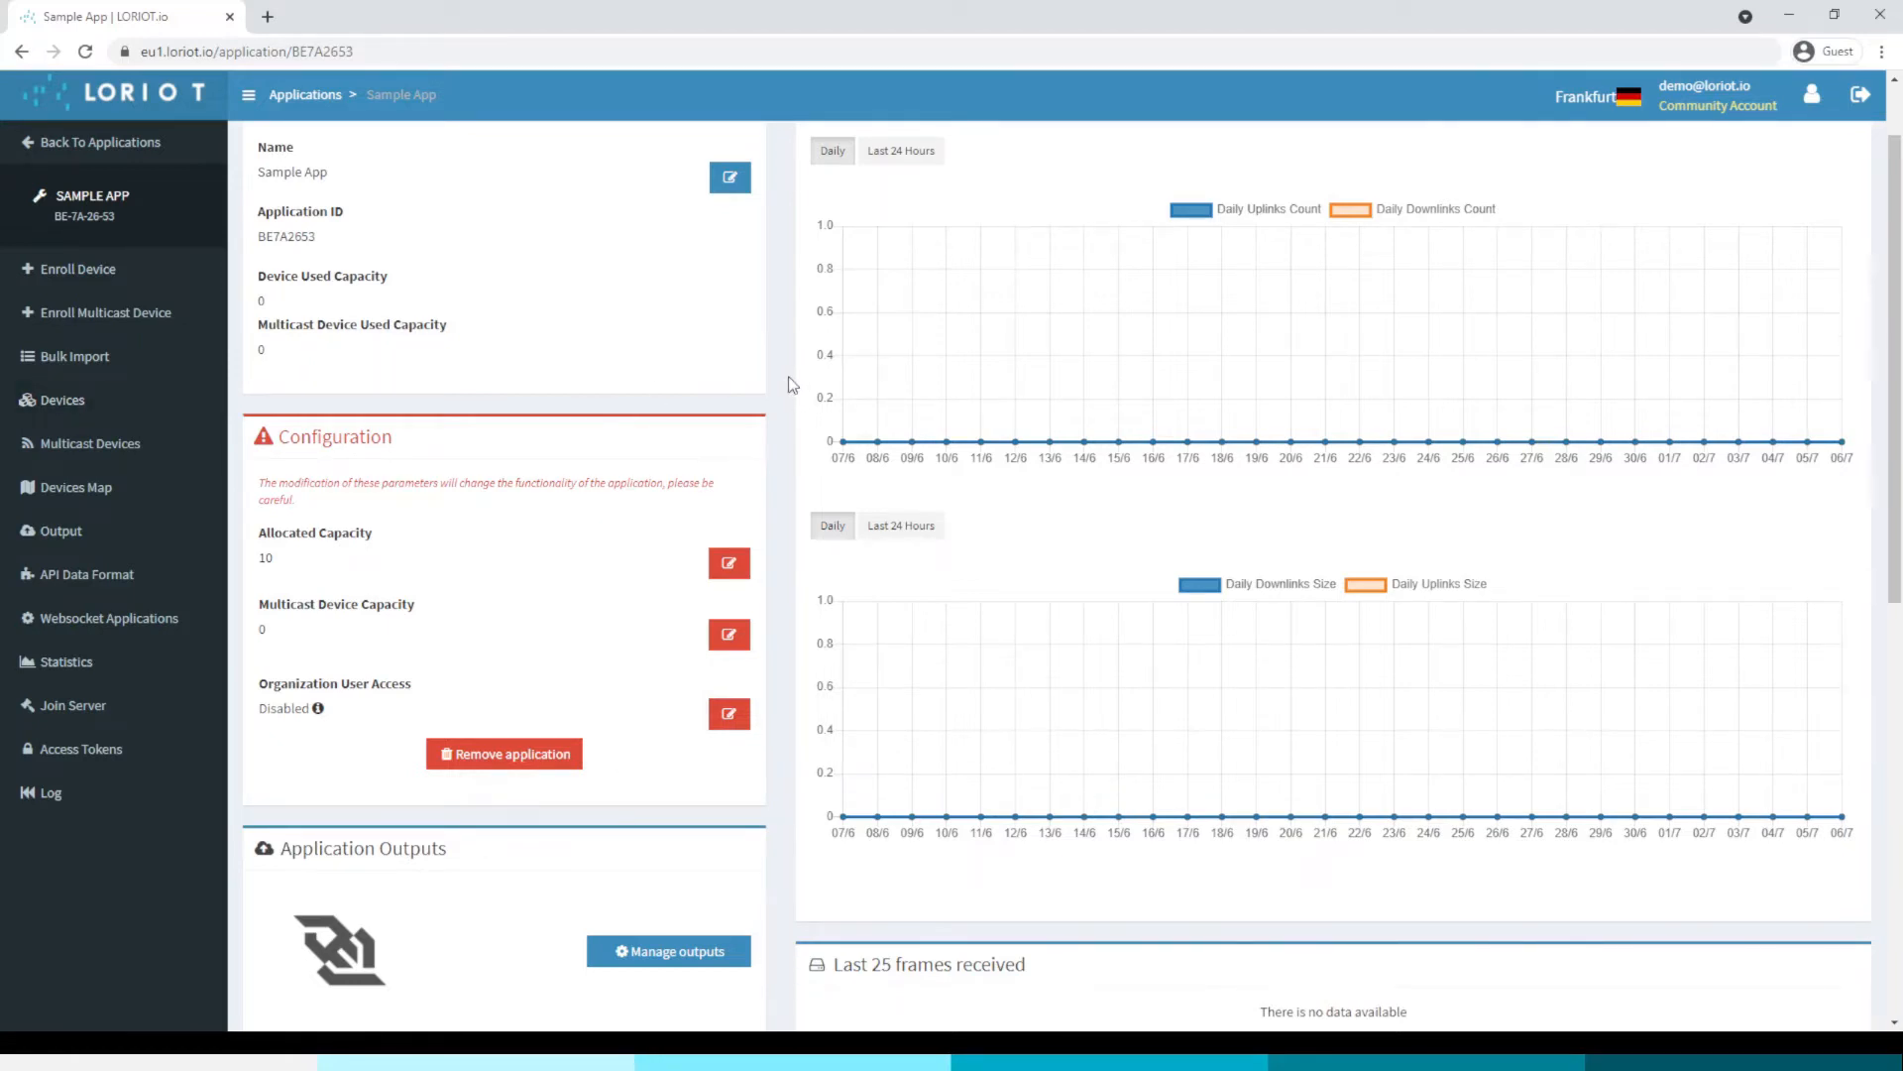
pyautogui.scroll(-1, 792, 384)
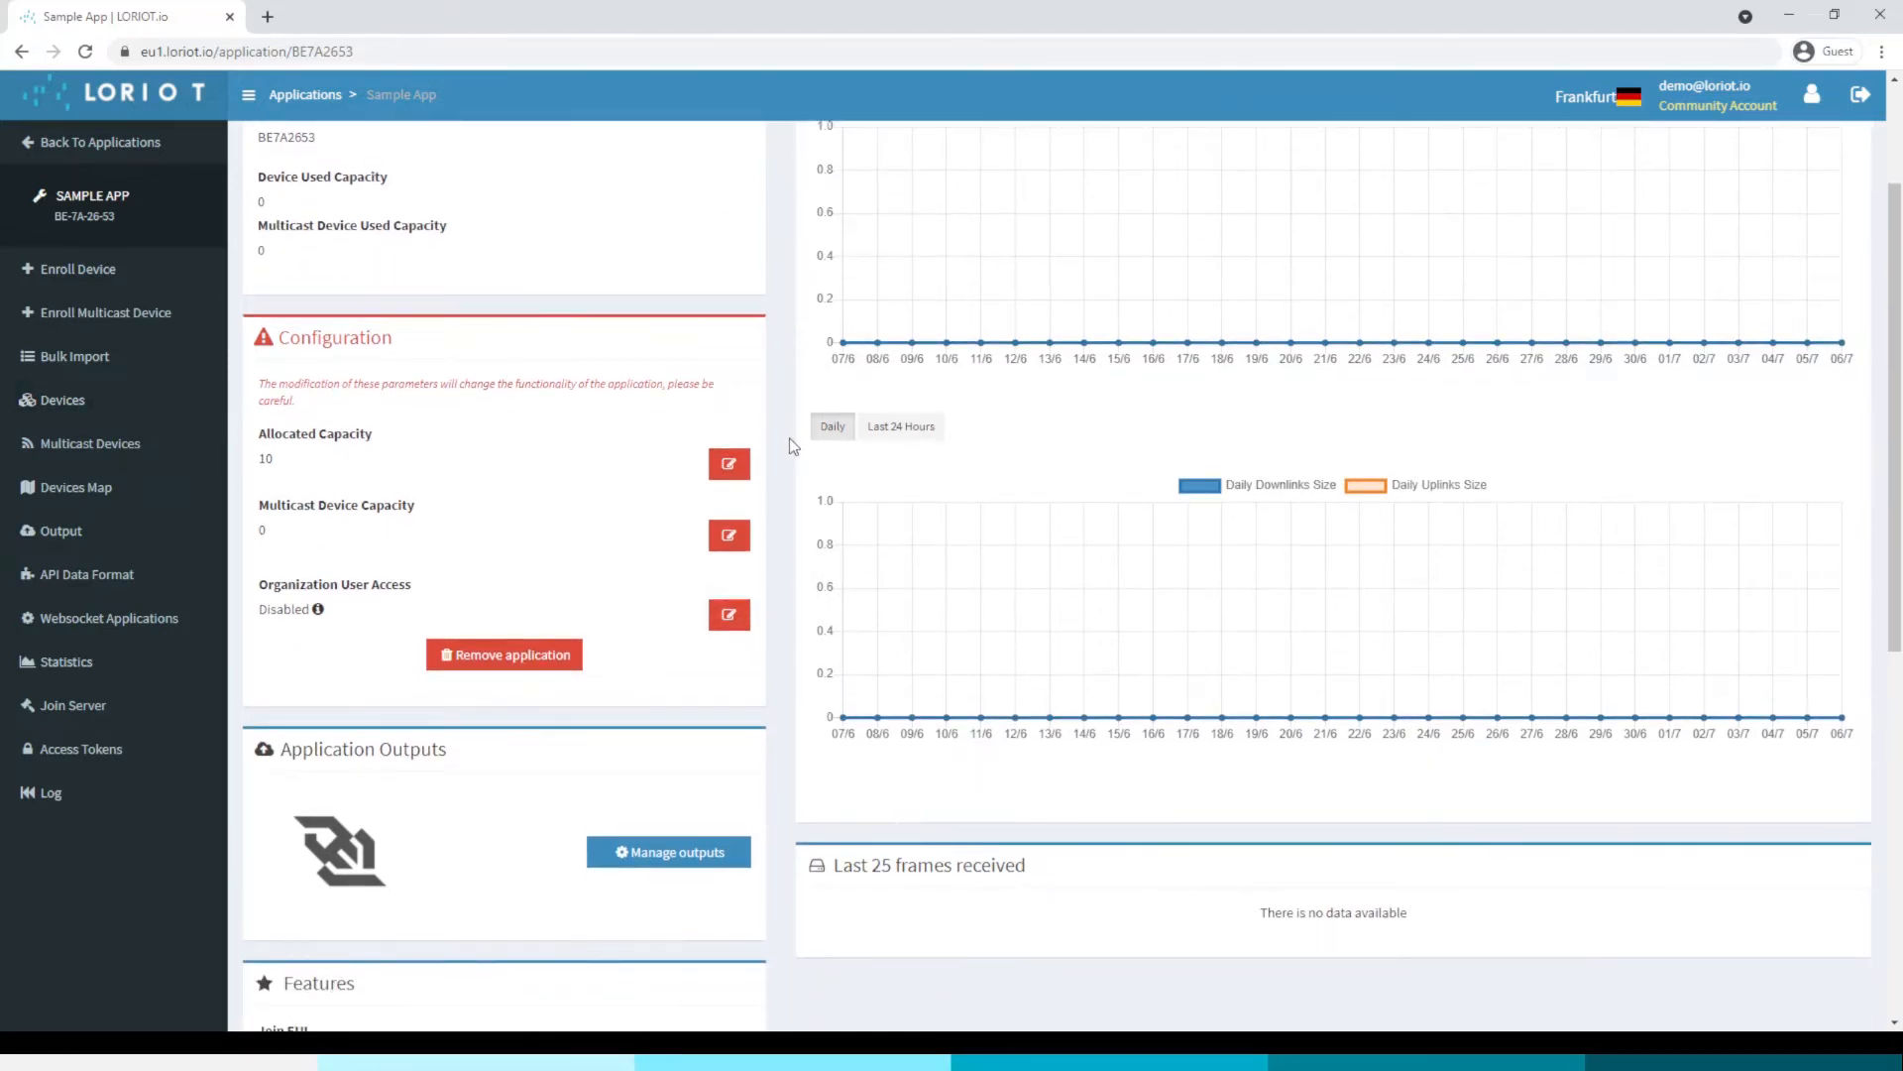
pyautogui.scroll(2, 493, 380)
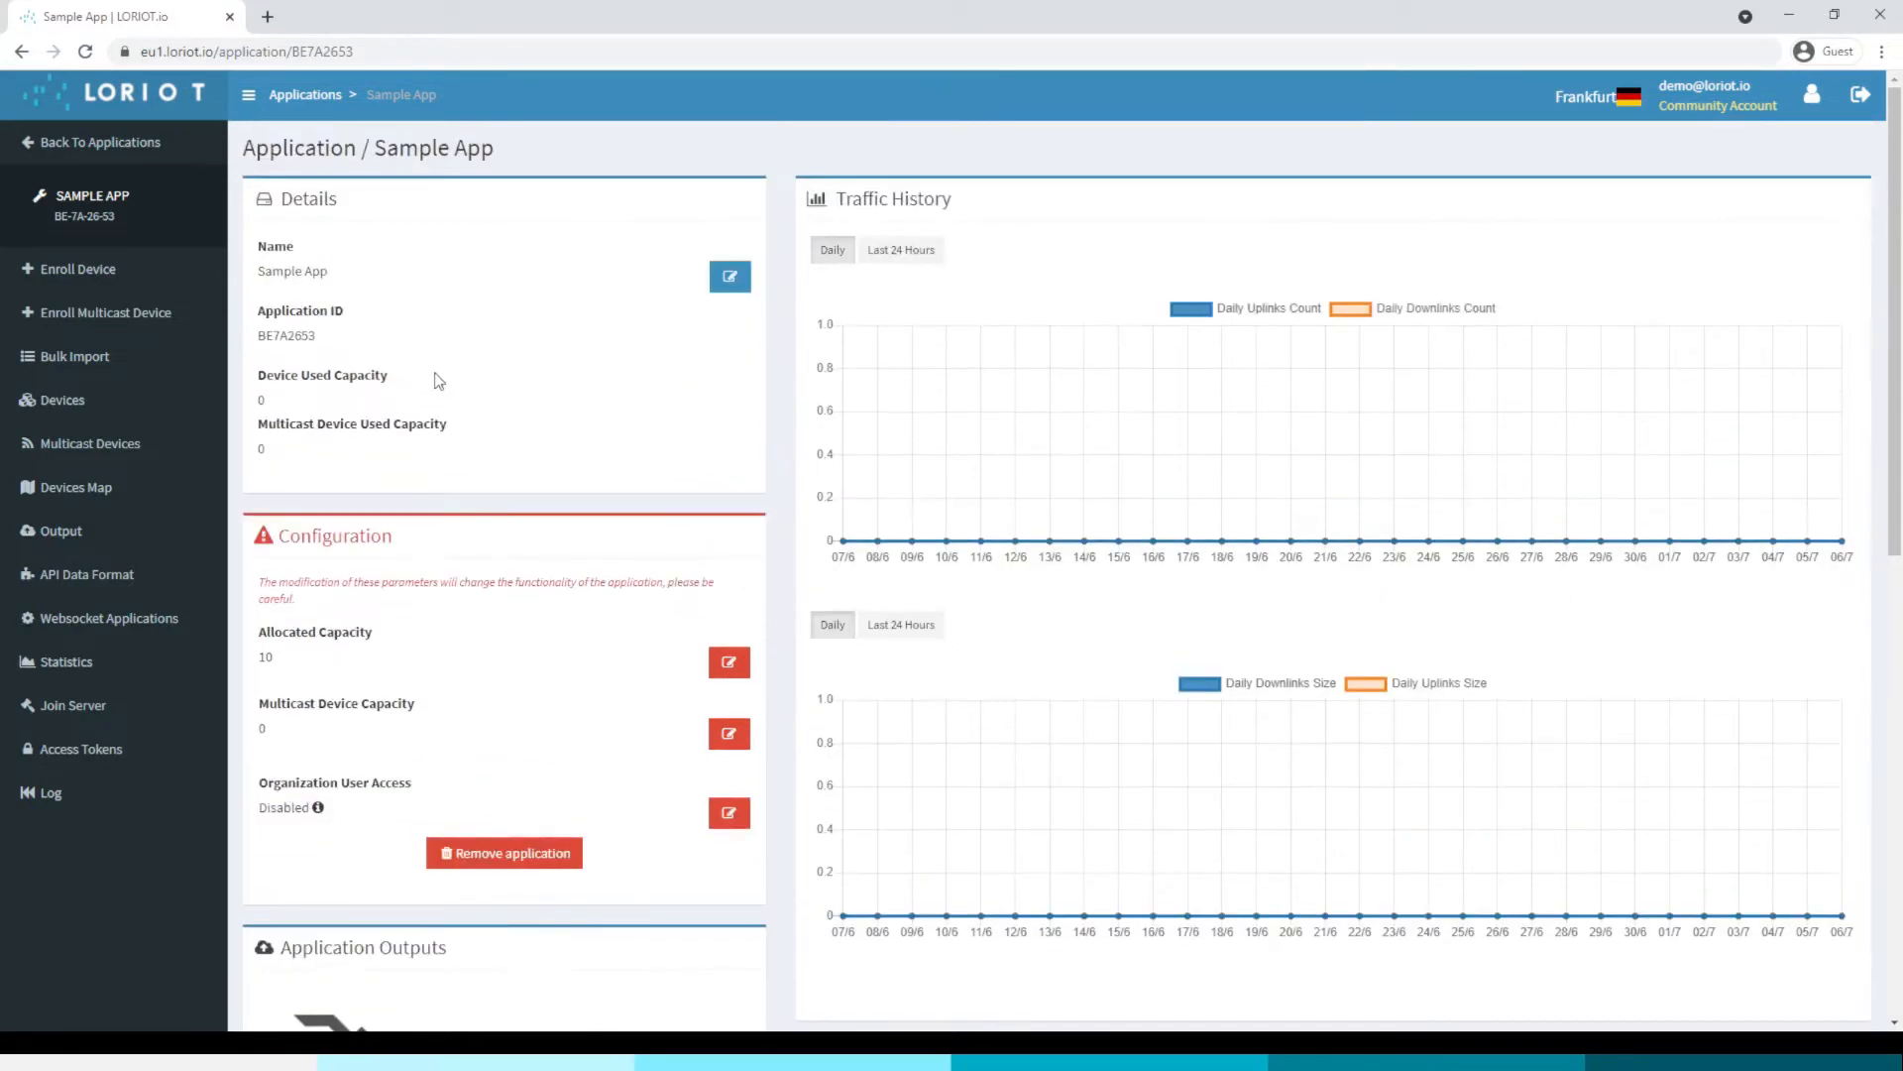
# Start enrolling a new device in the Sample App, with OTAA as the enrollment process
pyautogui.click(120, 289)
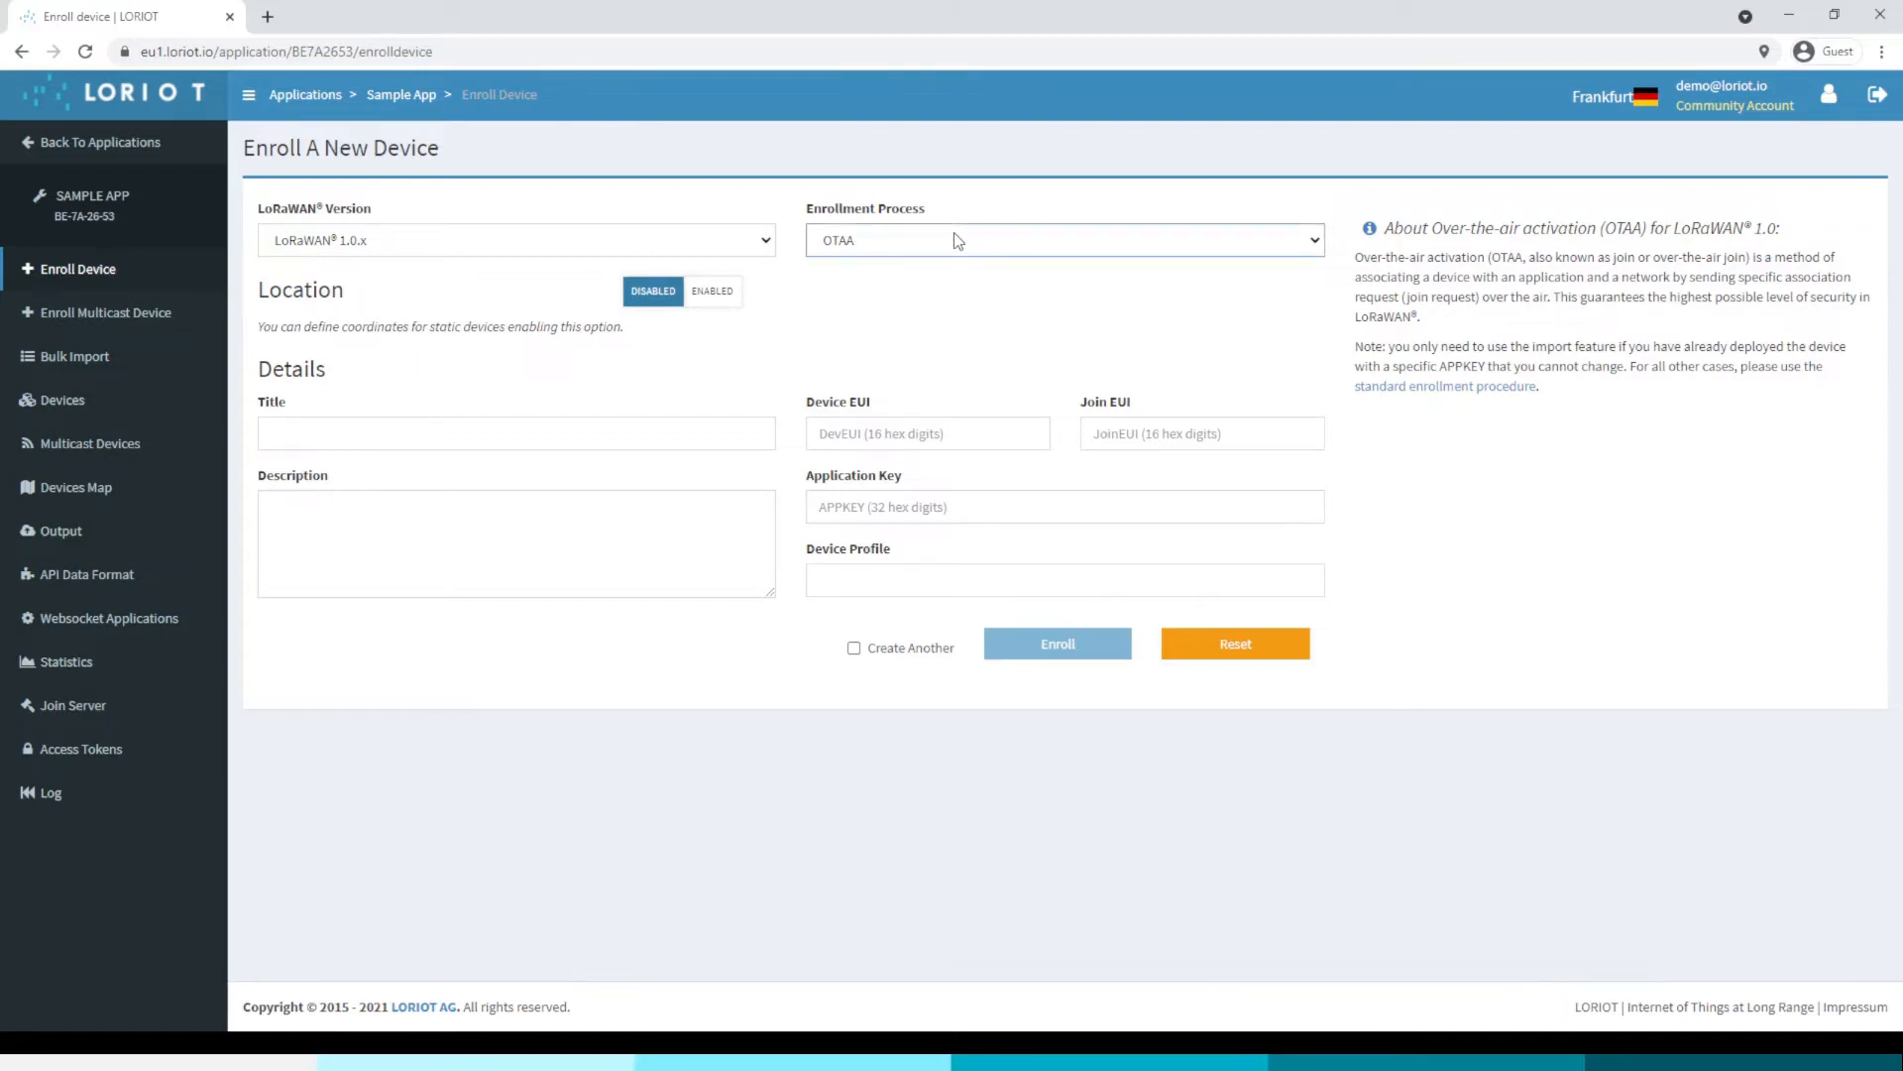
pyautogui.click(940, 274)
pyautogui.click(991, 243)
pyautogui.click(895, 290)
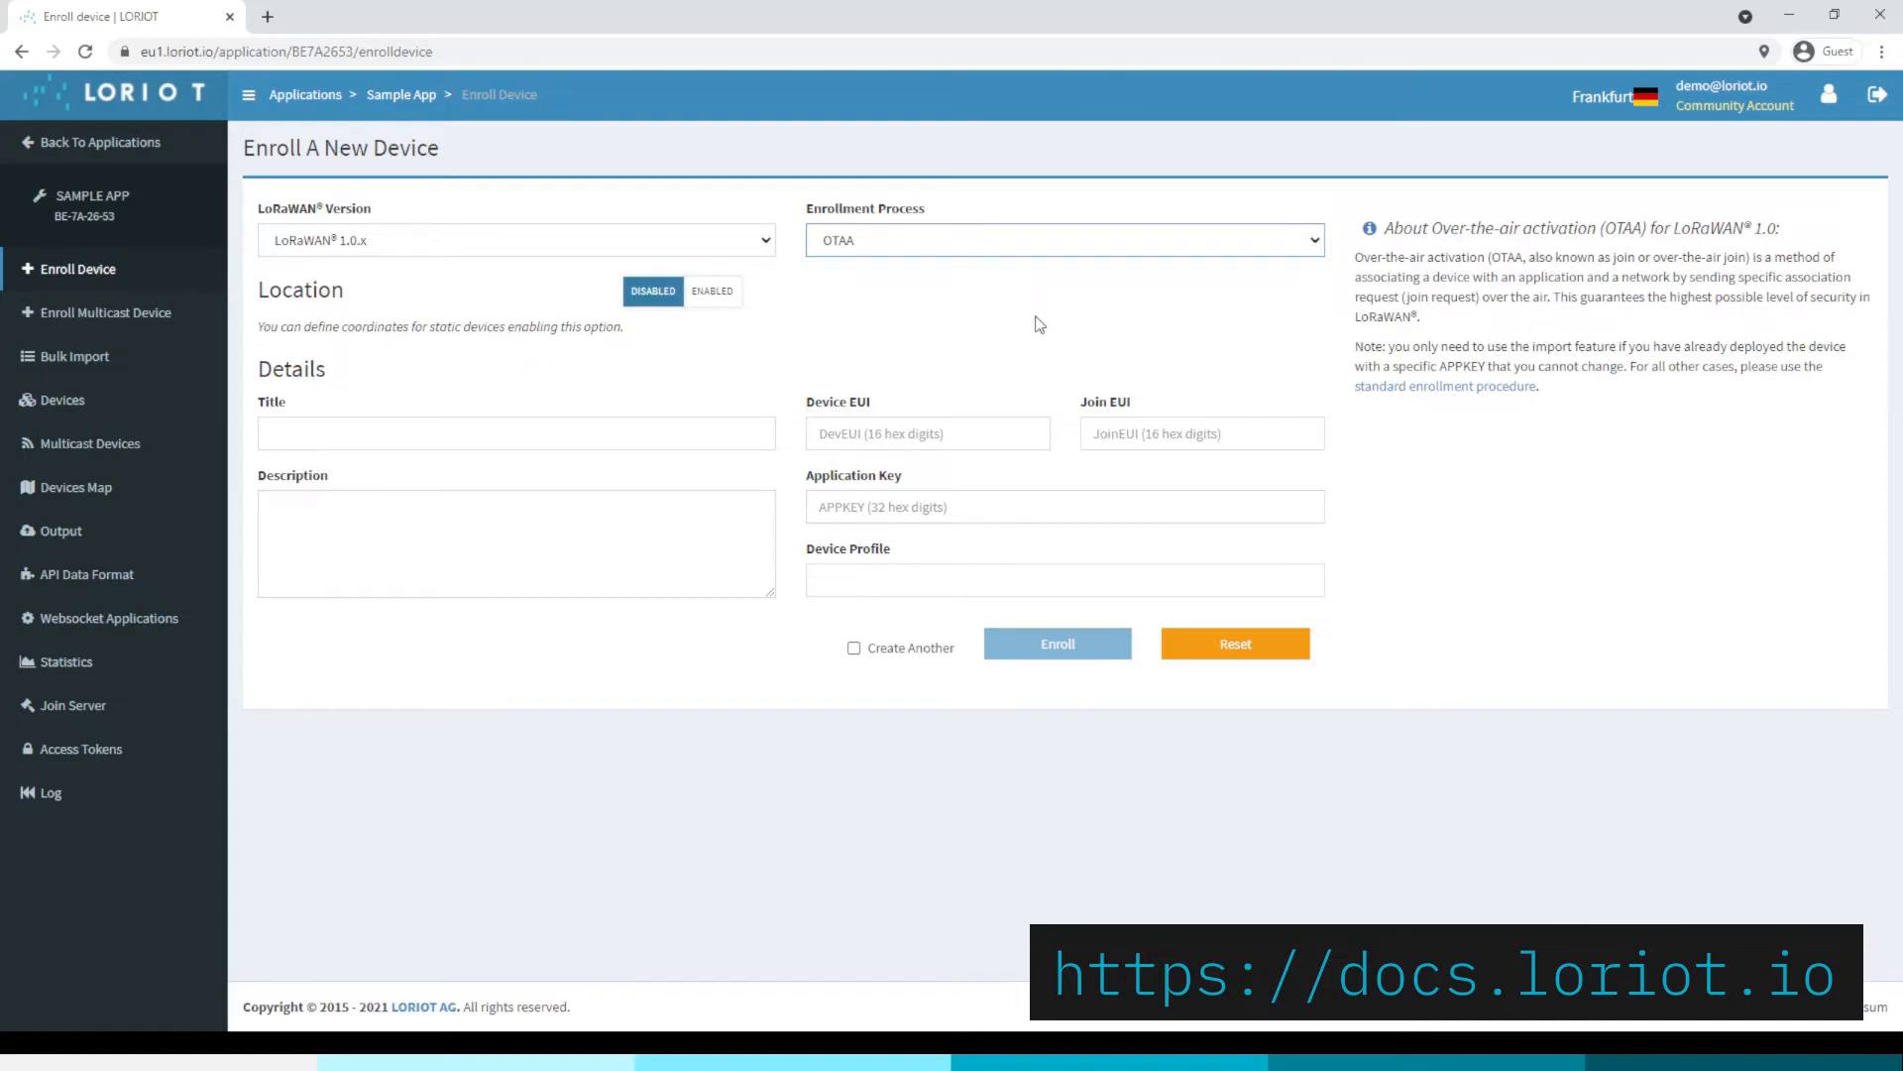
pyautogui.click(957, 316)
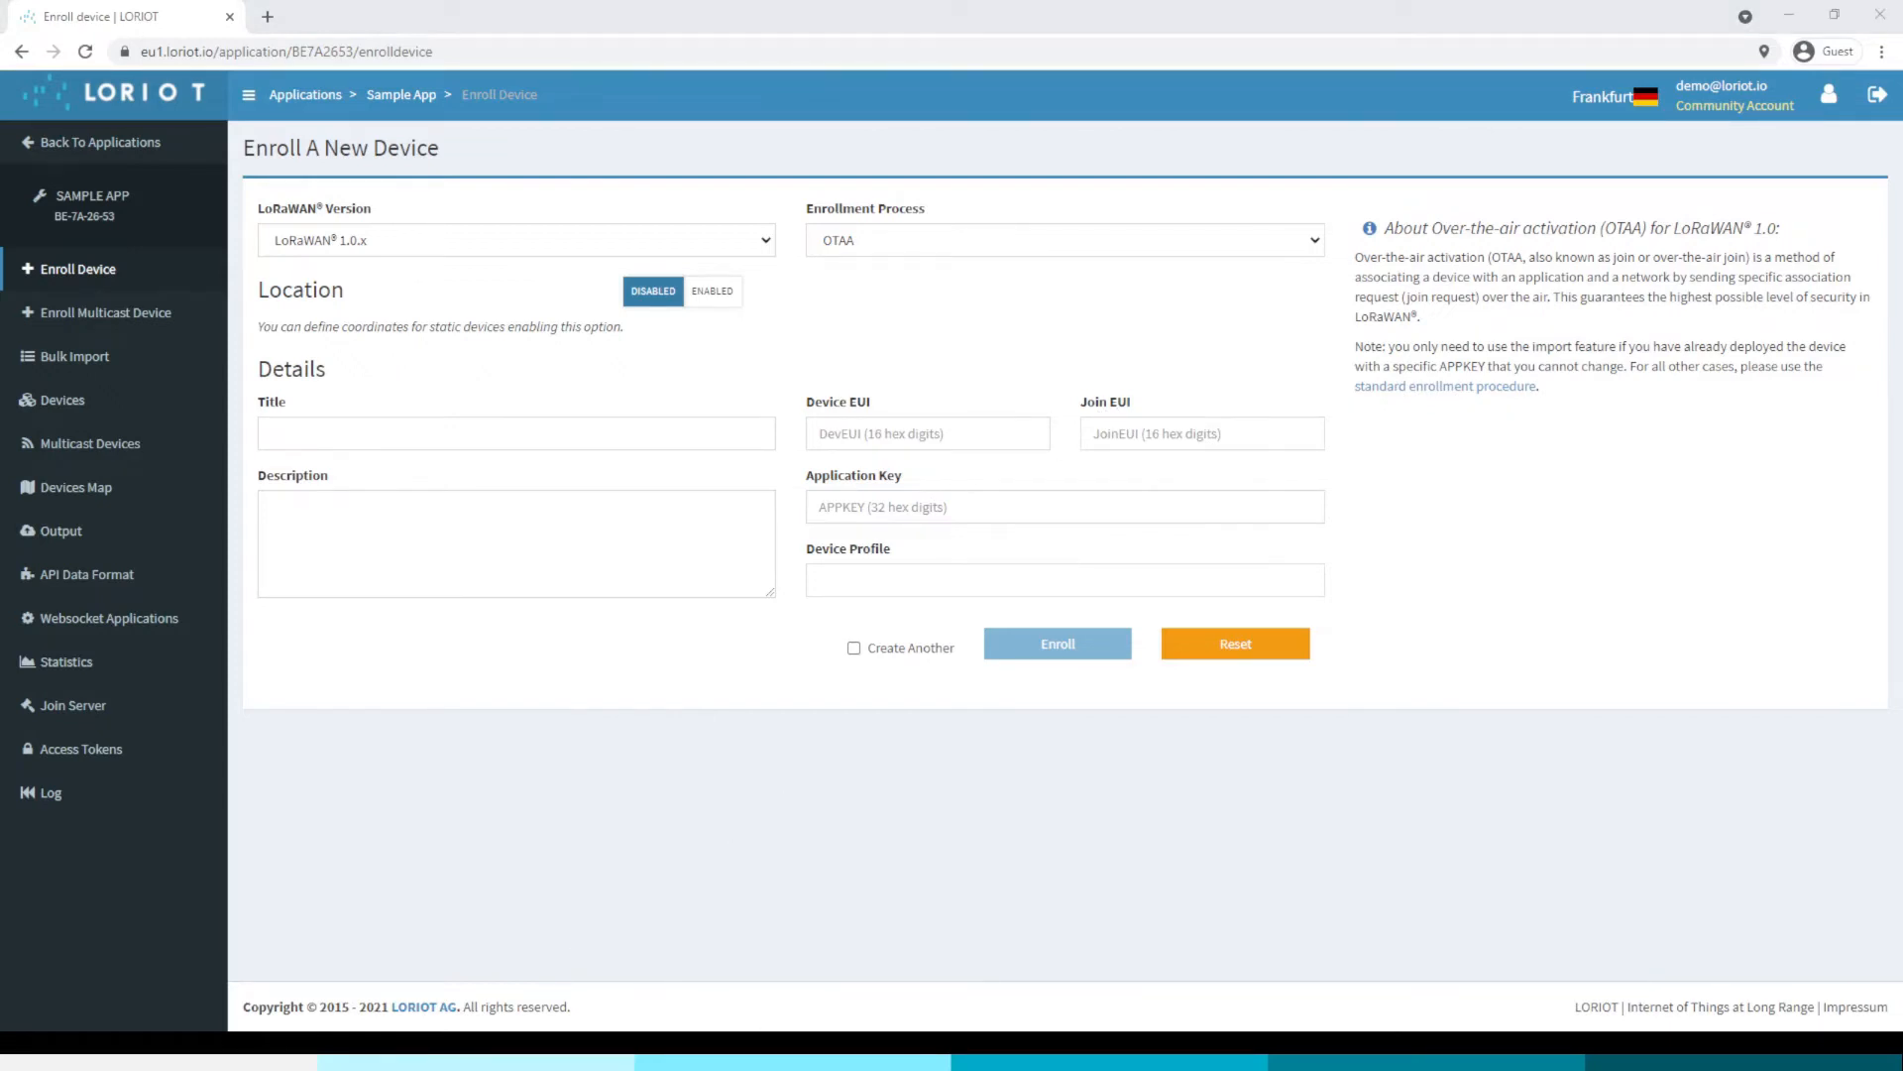
# Enter 70B3D5FFFEBF6494 as the Device EUI and 70B3D5FFFE297019 as the Join EUI
pyautogui.click(924, 434)
pyautogui.write('70B3D5FFFEBF6494')
pyautogui.hotkey('alt', 'Tab')
pyautogui.click(1168, 446)
pyautogui.write('70B3D5FFFE297019')
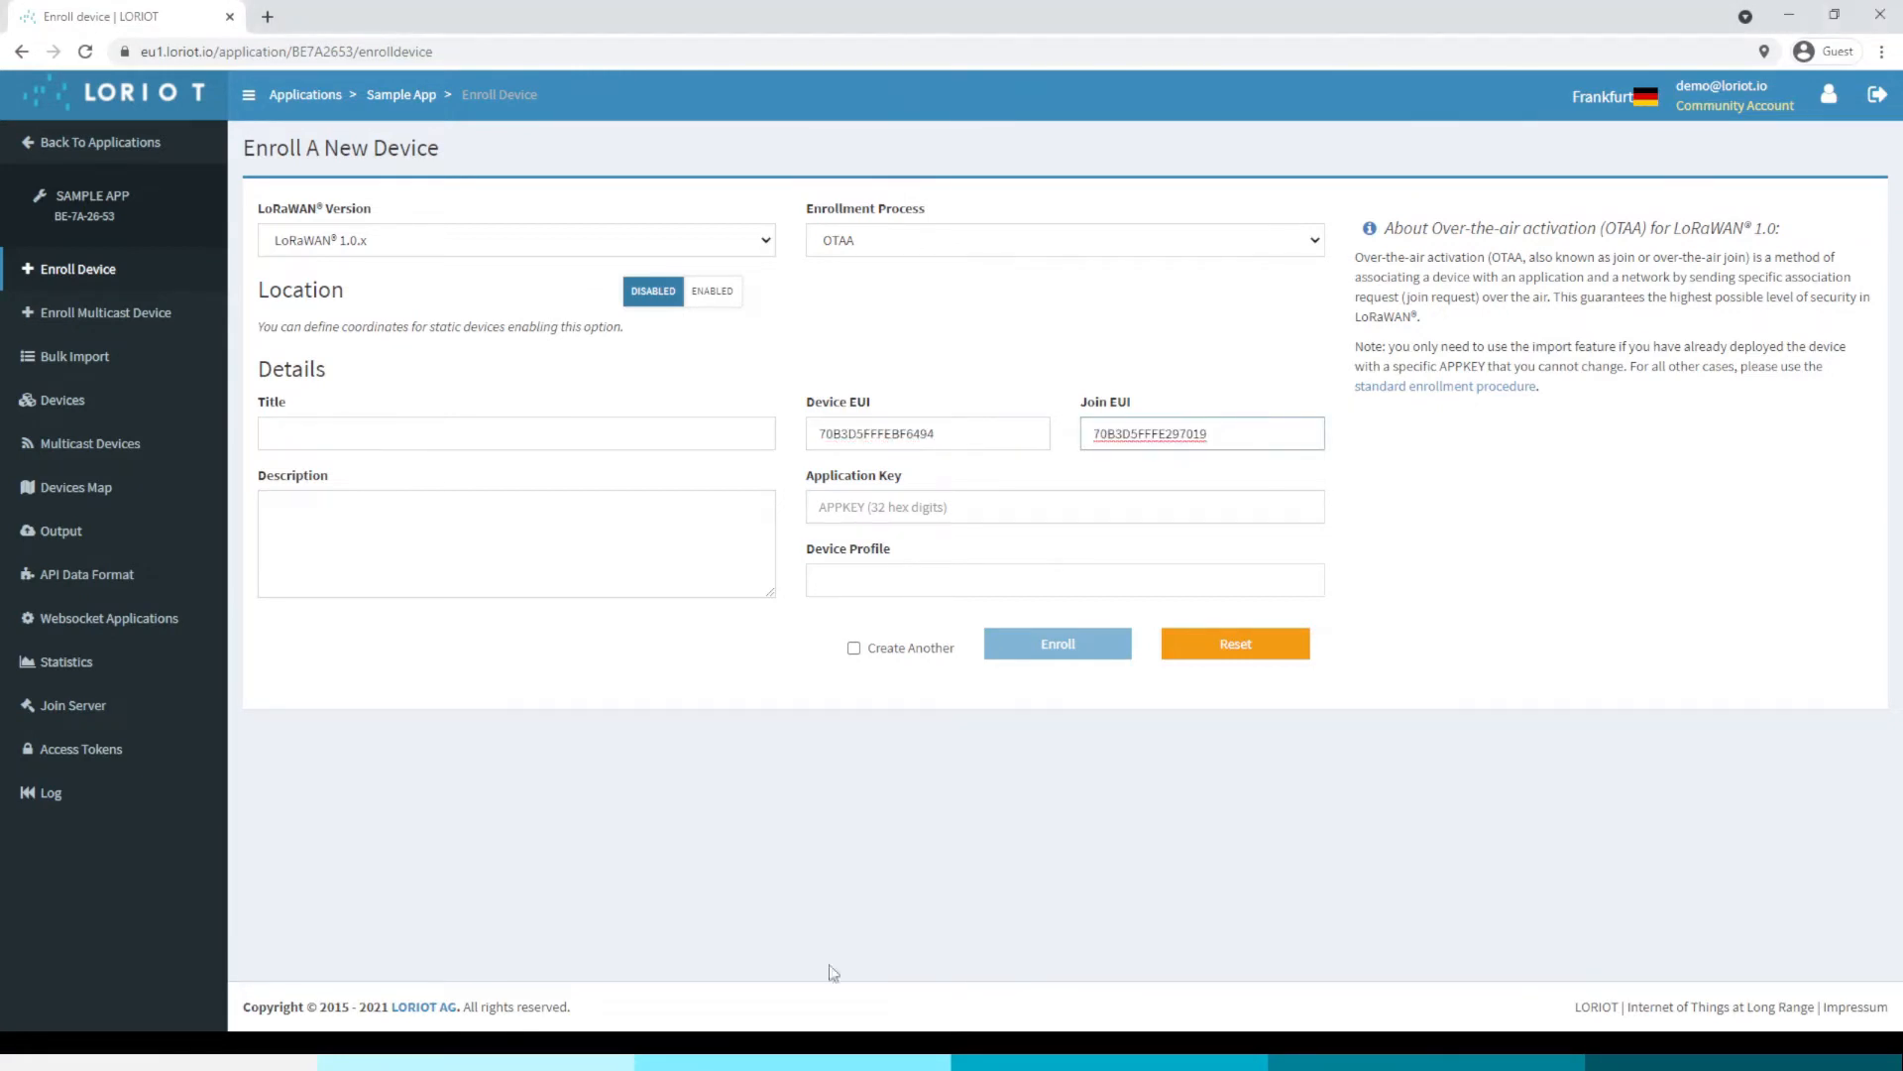
# Paste the device's application key, title the device Device1 and enroll it
pyautogui.hotkey('alt', 'Tab')
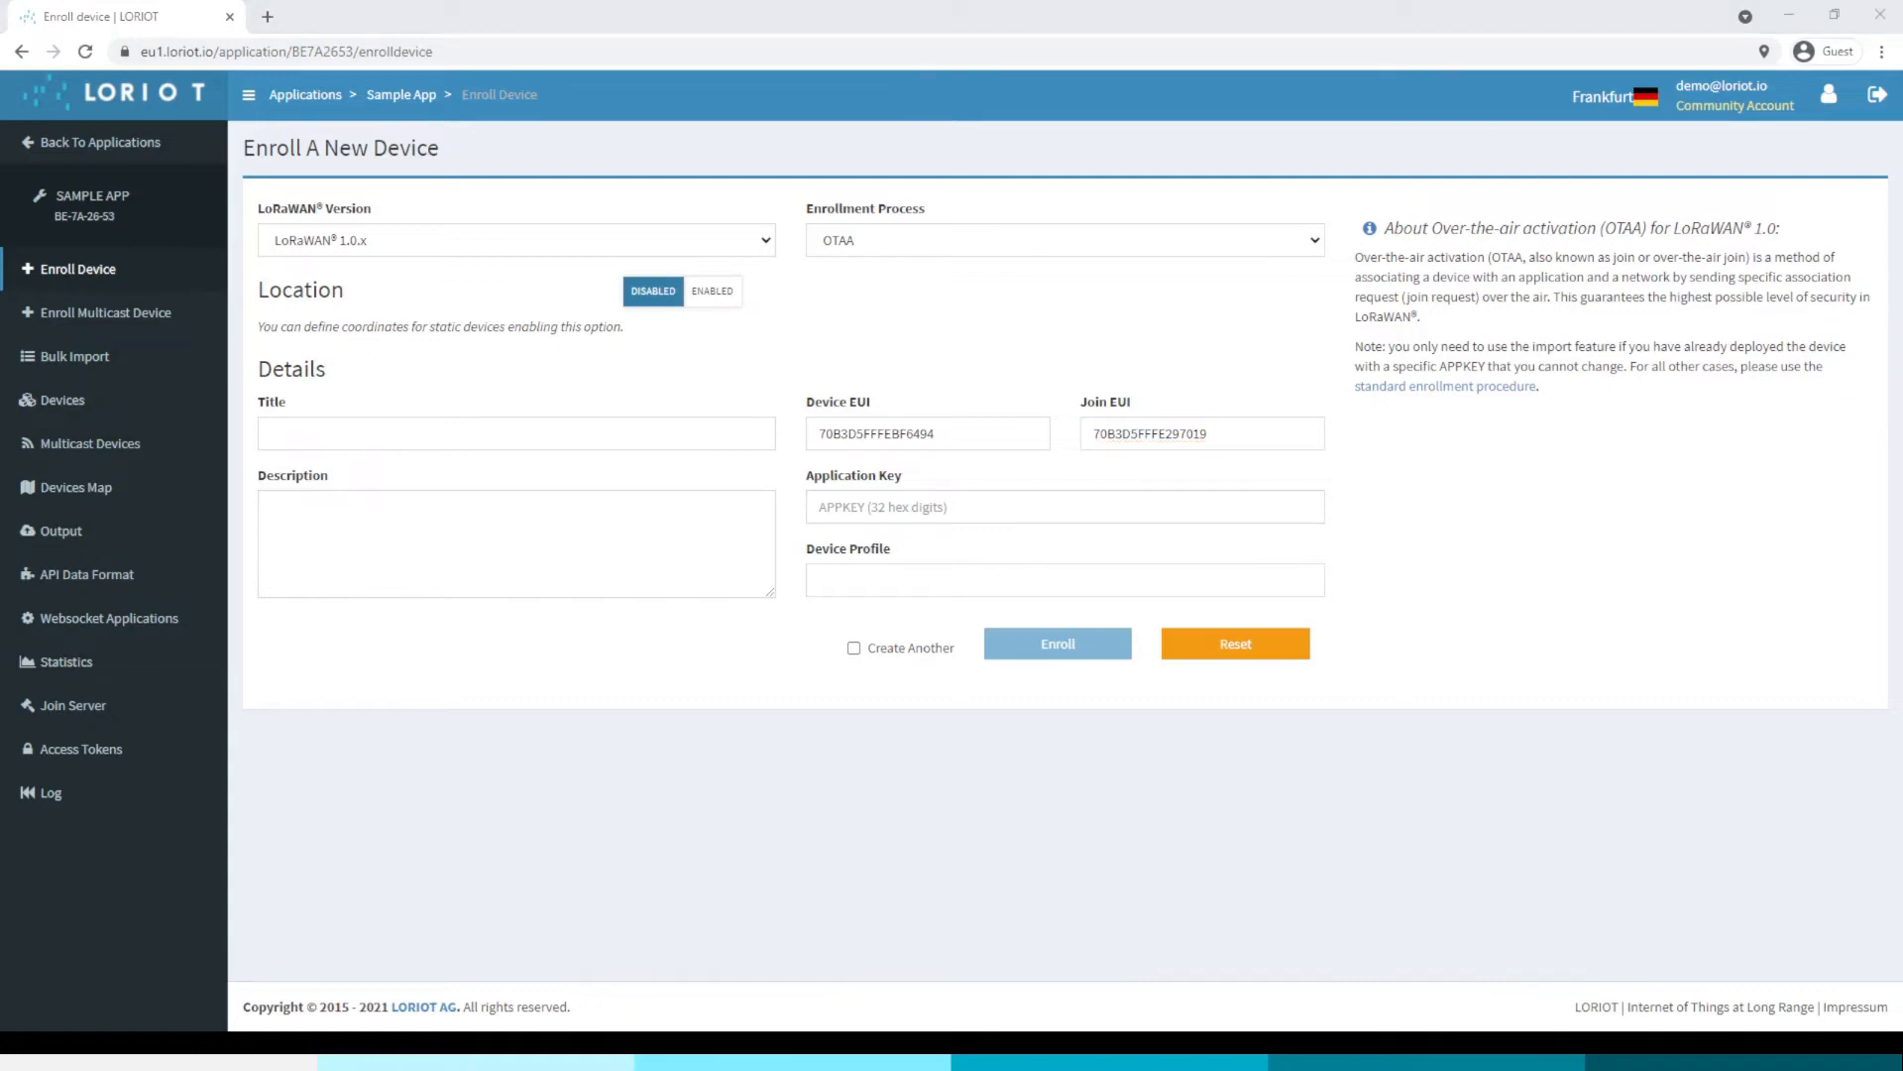
pyautogui.click(1188, 510)
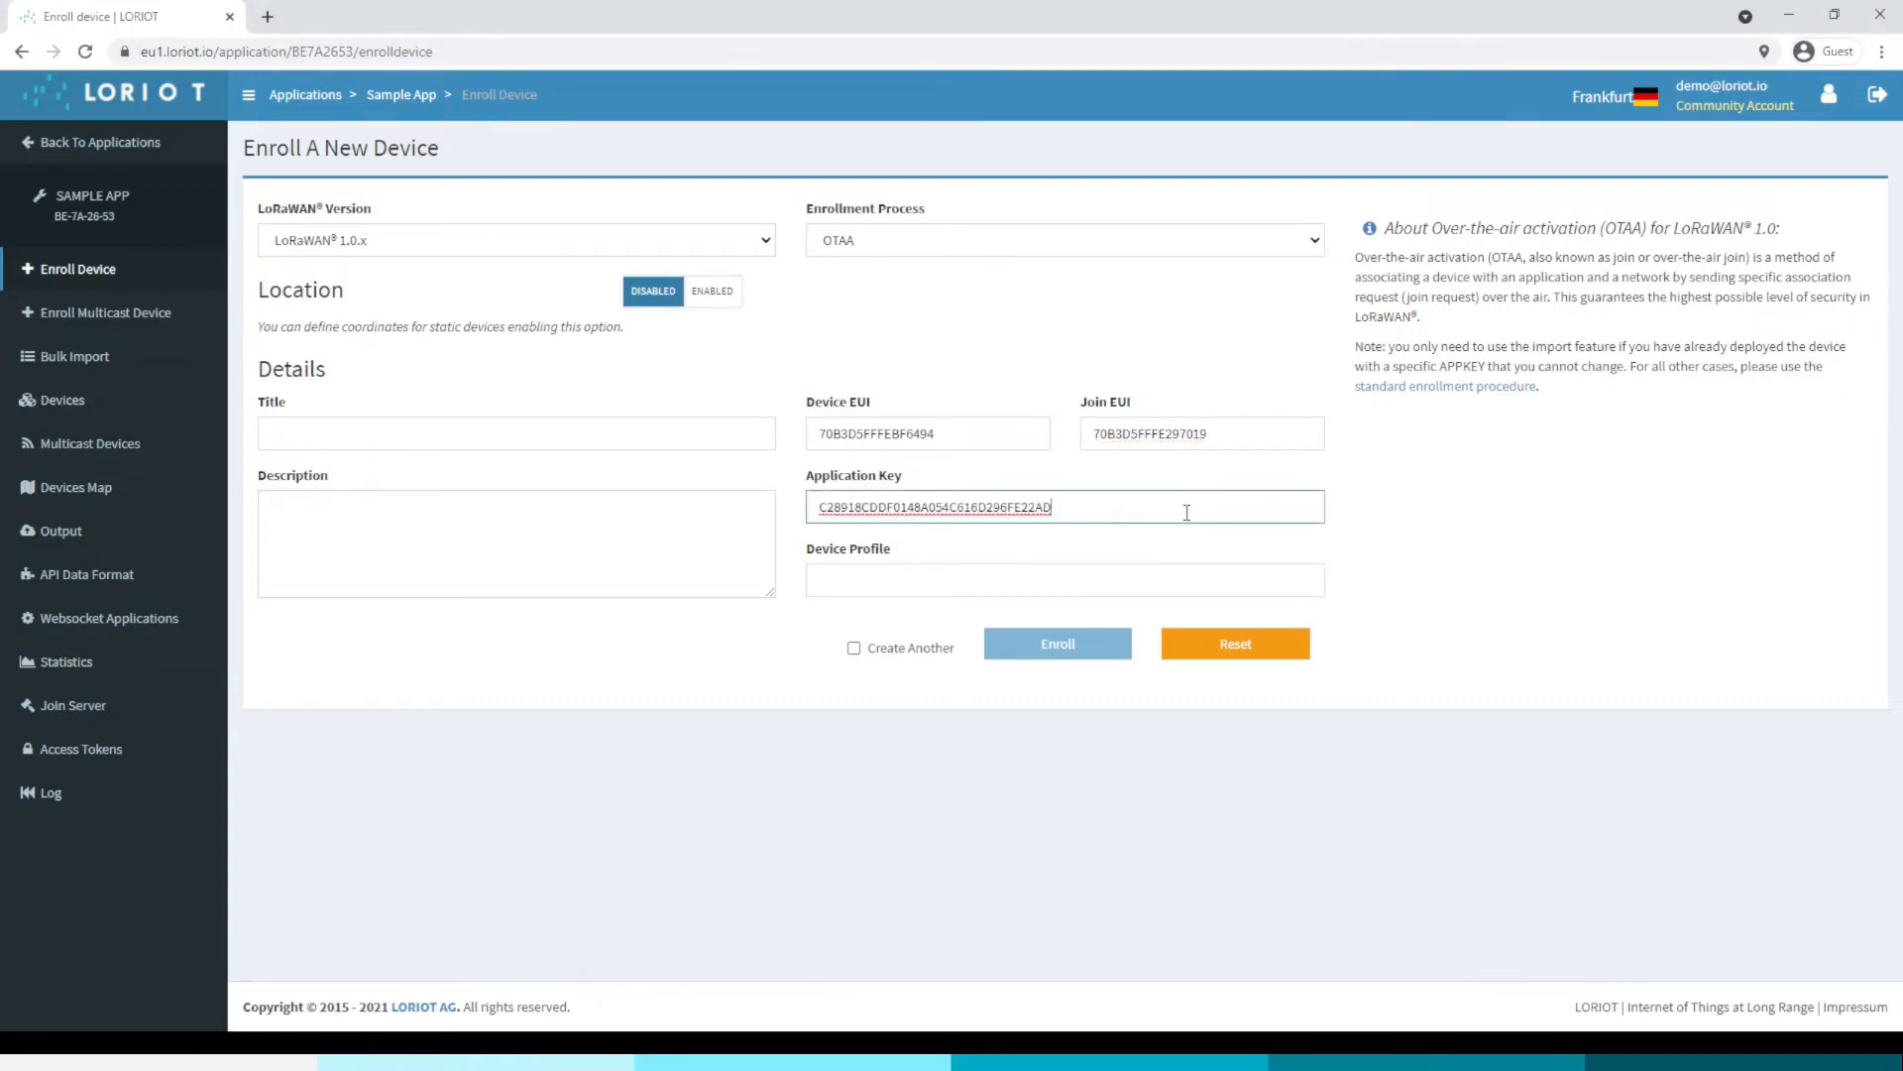
pyautogui.click(579, 443)
pyautogui.write('Device1')
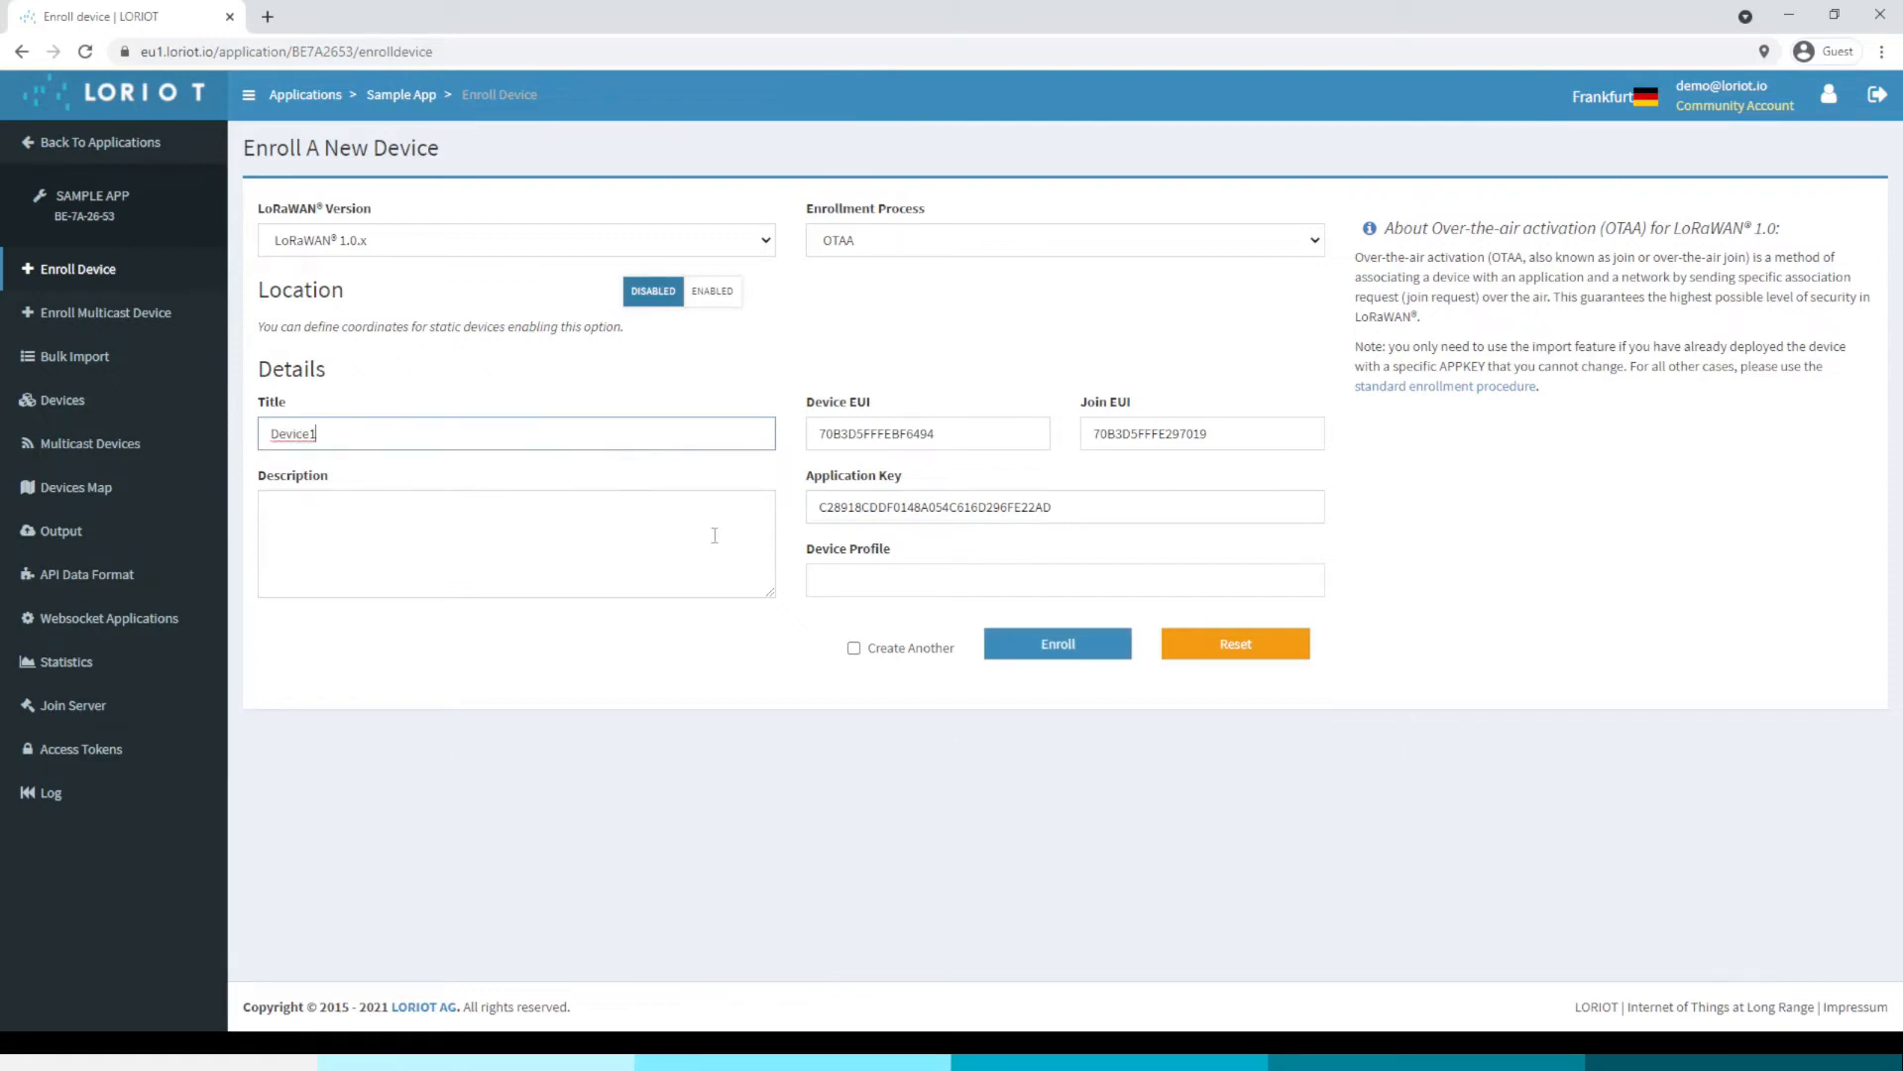
pyautogui.click(1032, 650)
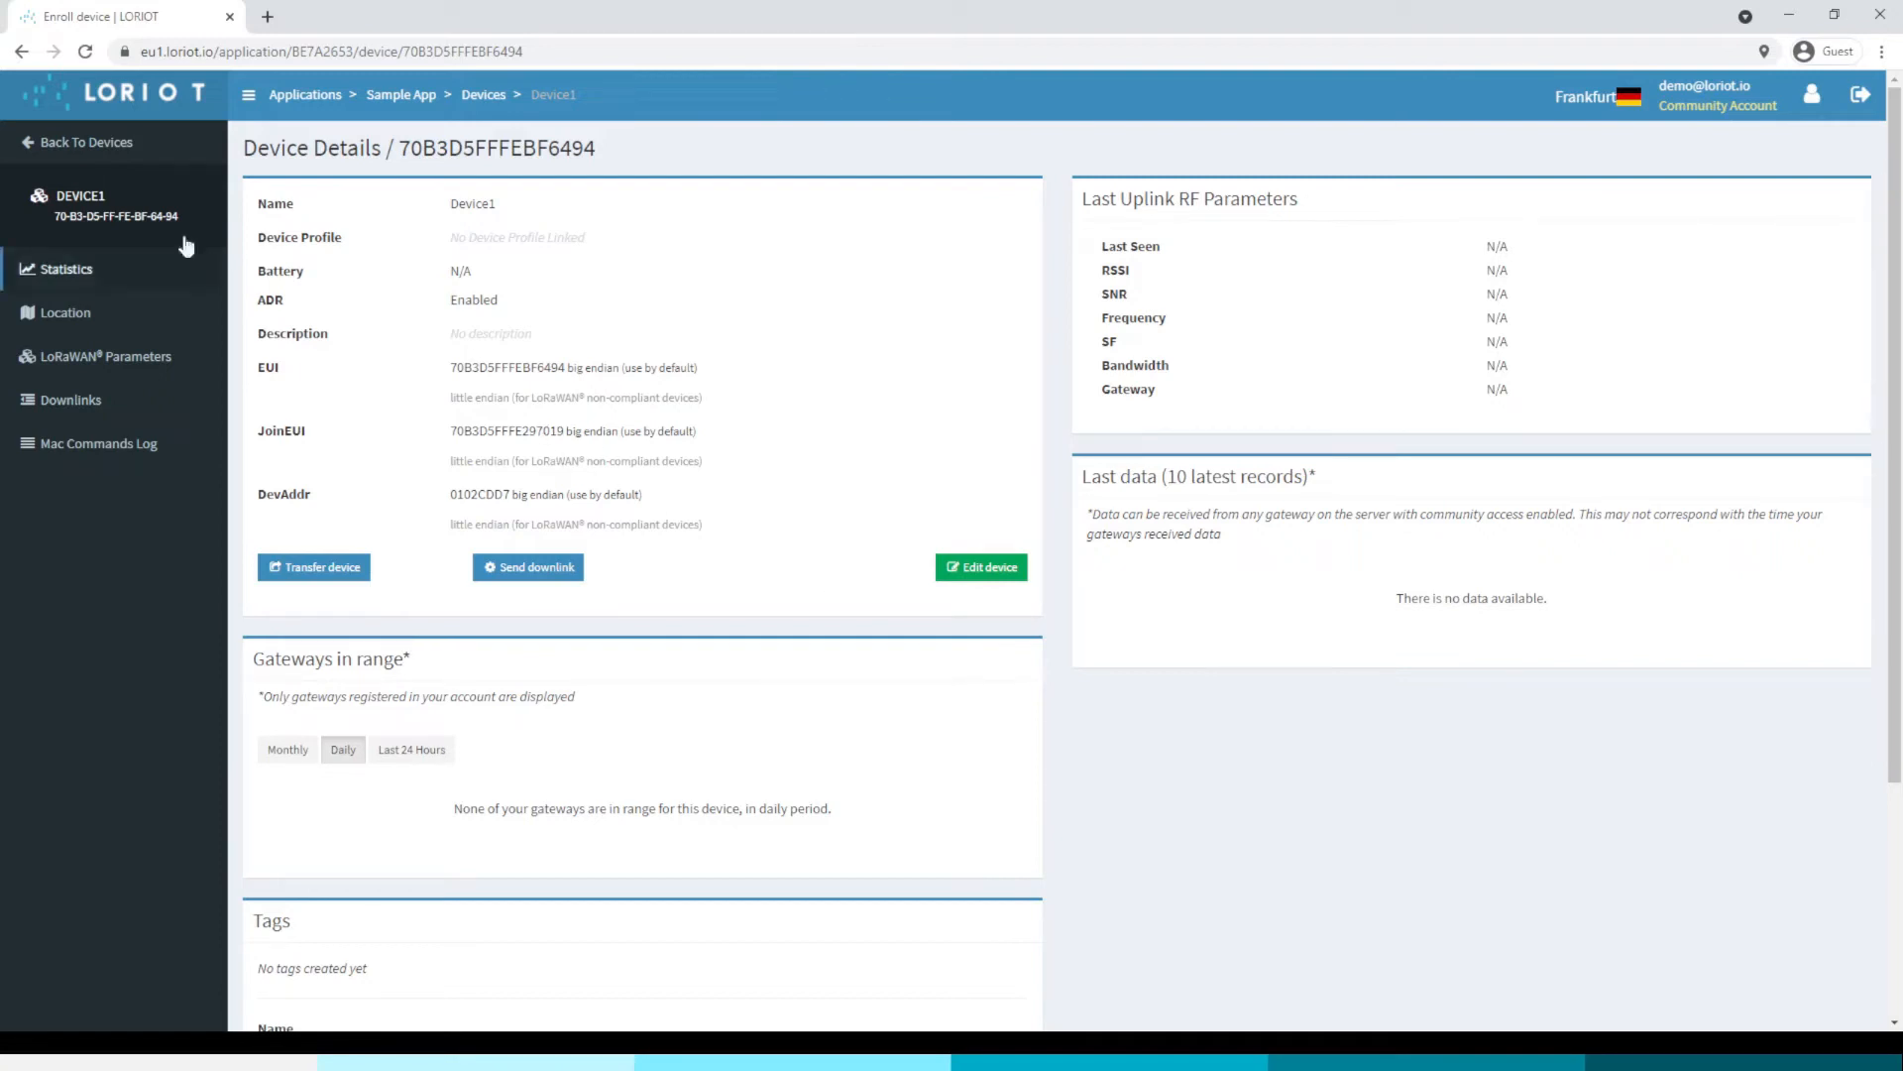
# Leave the device details for the Sample App's application log and reload the log
pyautogui.click(112, 168)
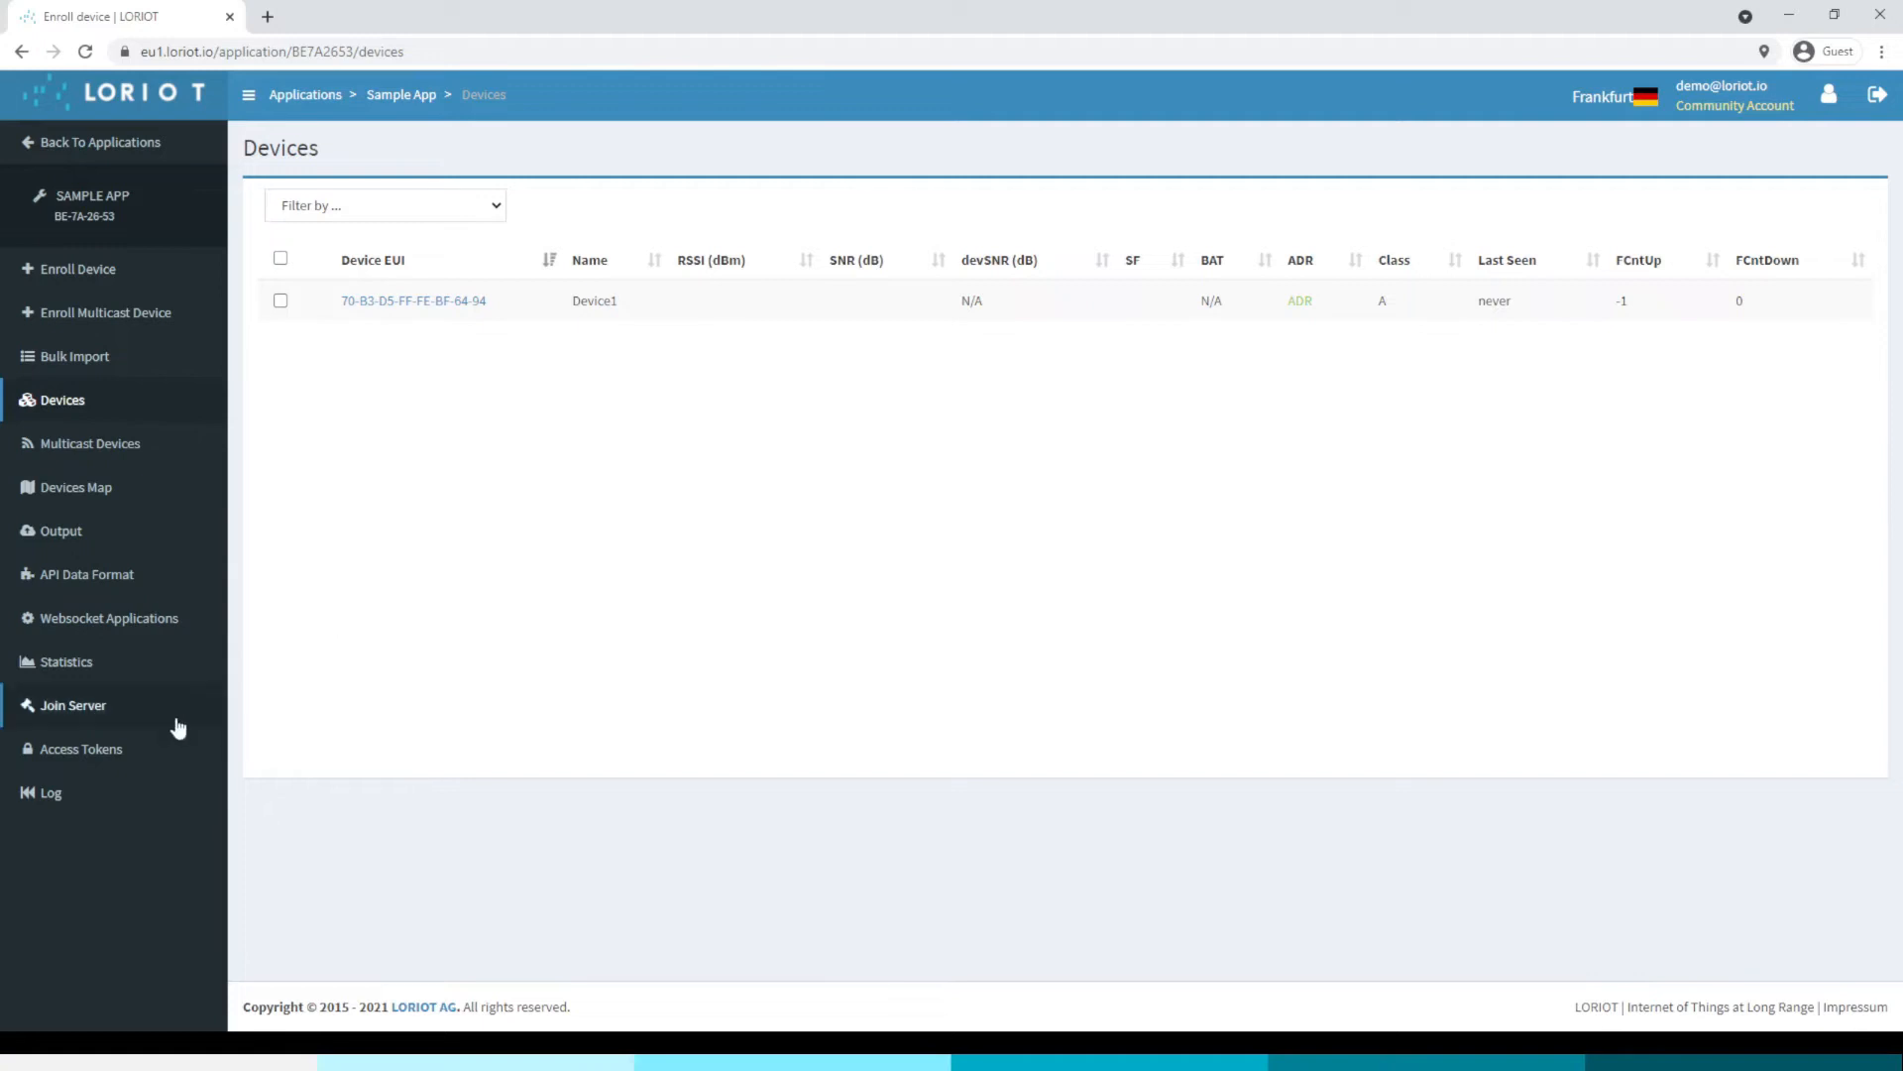
pyautogui.click(139, 794)
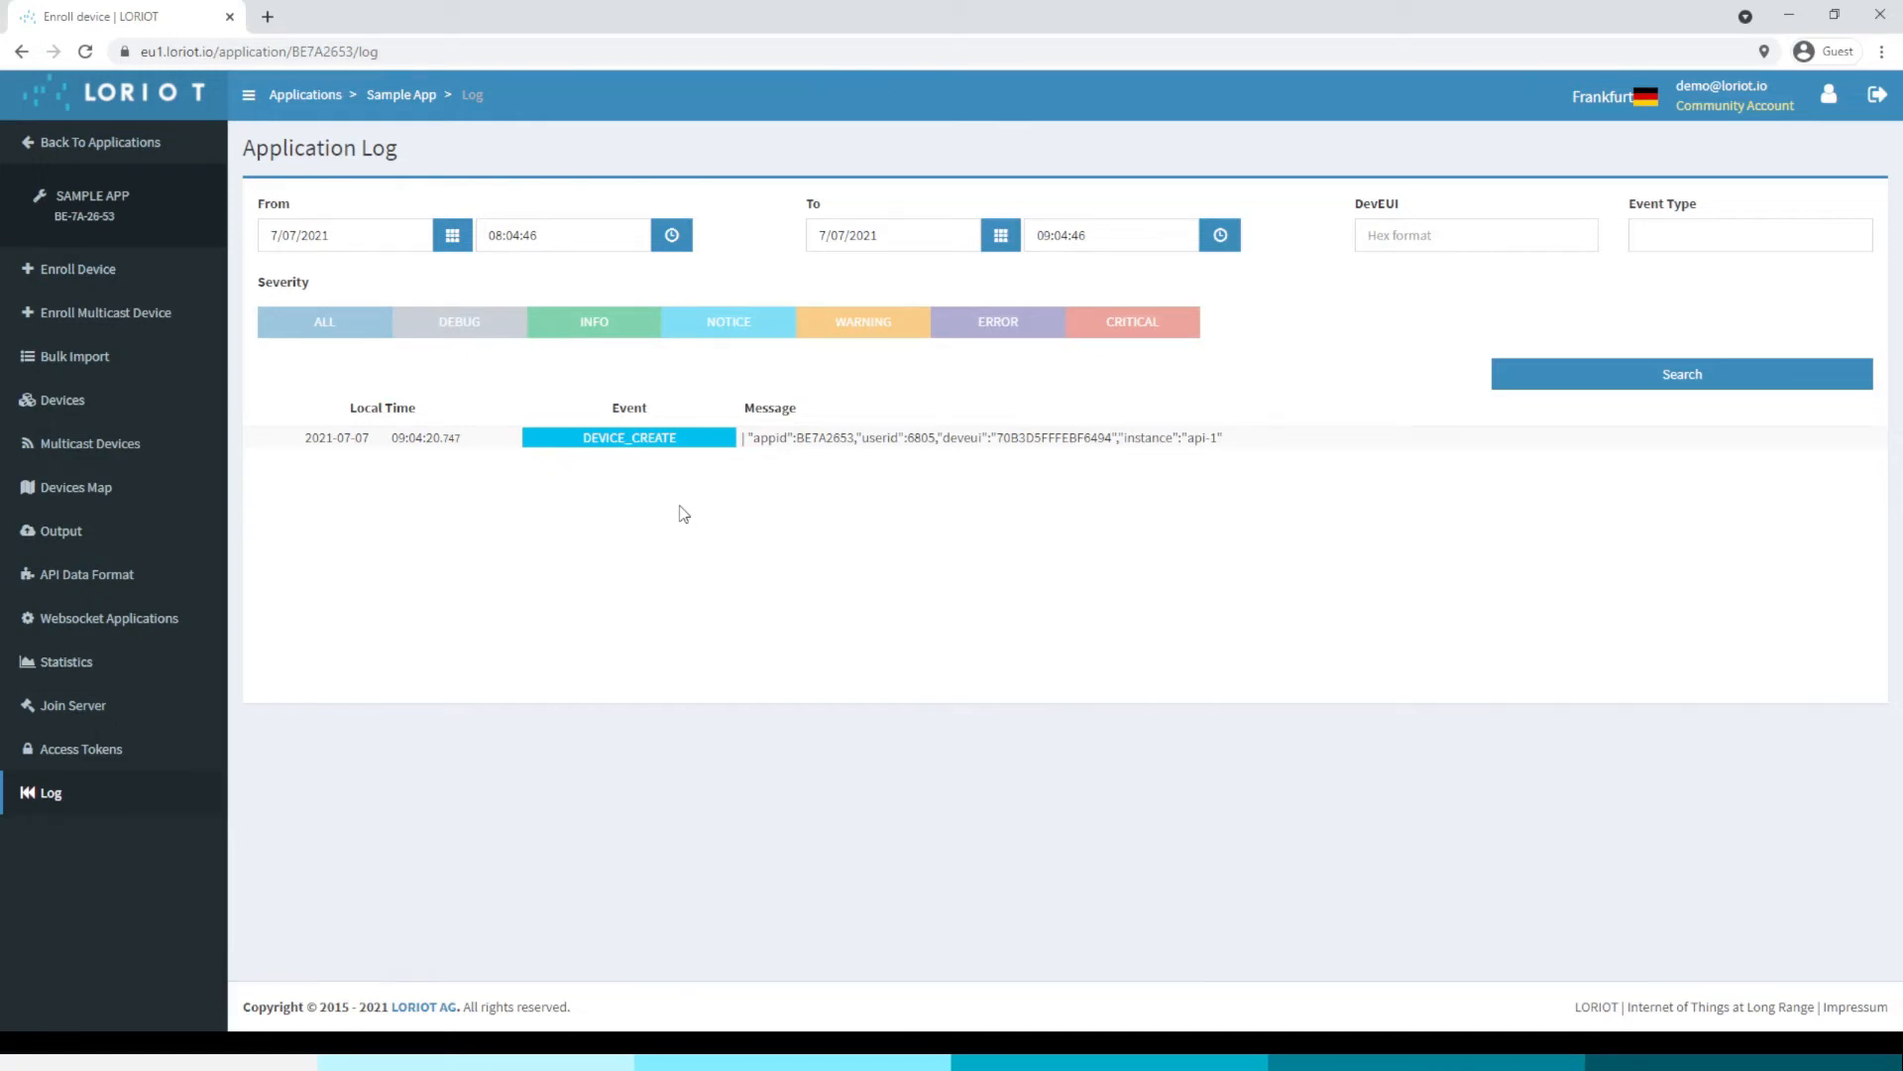
pyautogui.press('F5')
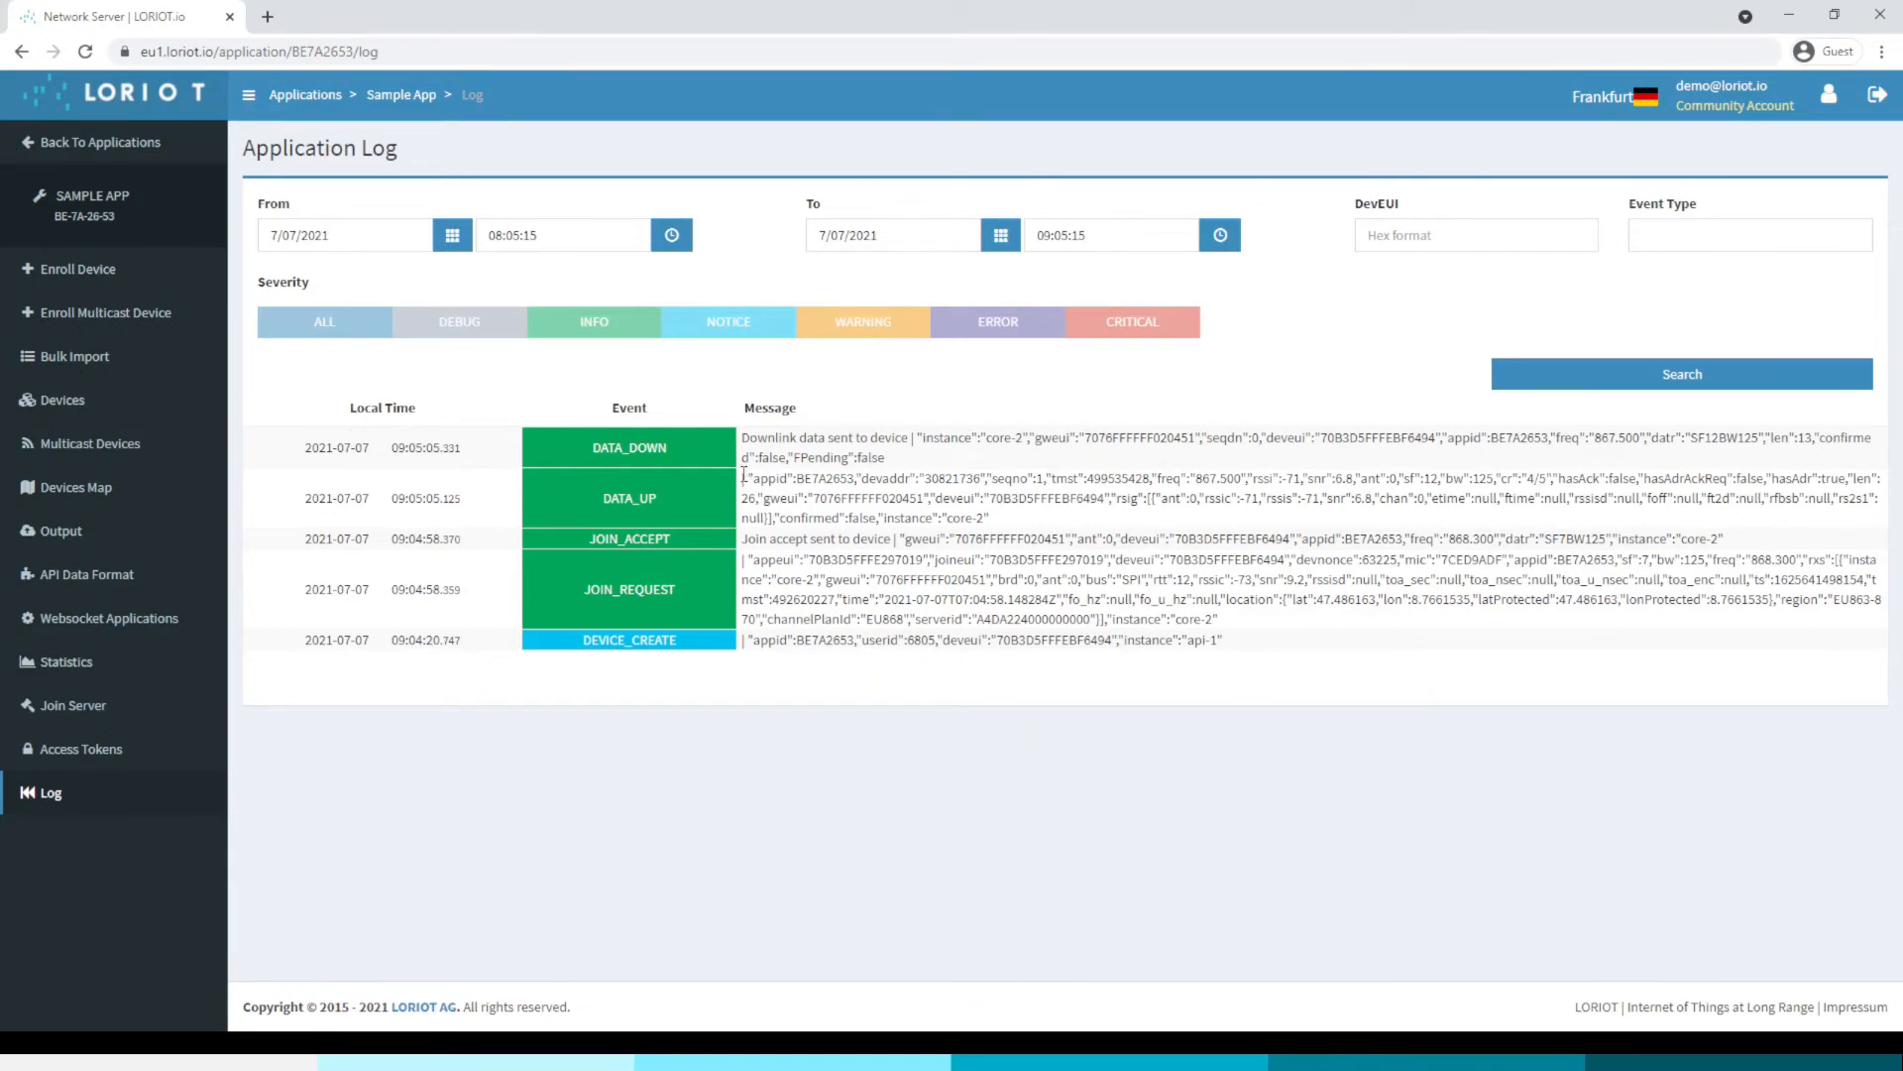
# Examine the log messages of the data uplink, data downlink, join accept and join request events
pyautogui.moveTo(743, 476); pyautogui.dragTo(996, 519)
pyautogui.click(982, 508)
pyautogui.moveTo(902, 464); pyautogui.dragTo(744, 438)
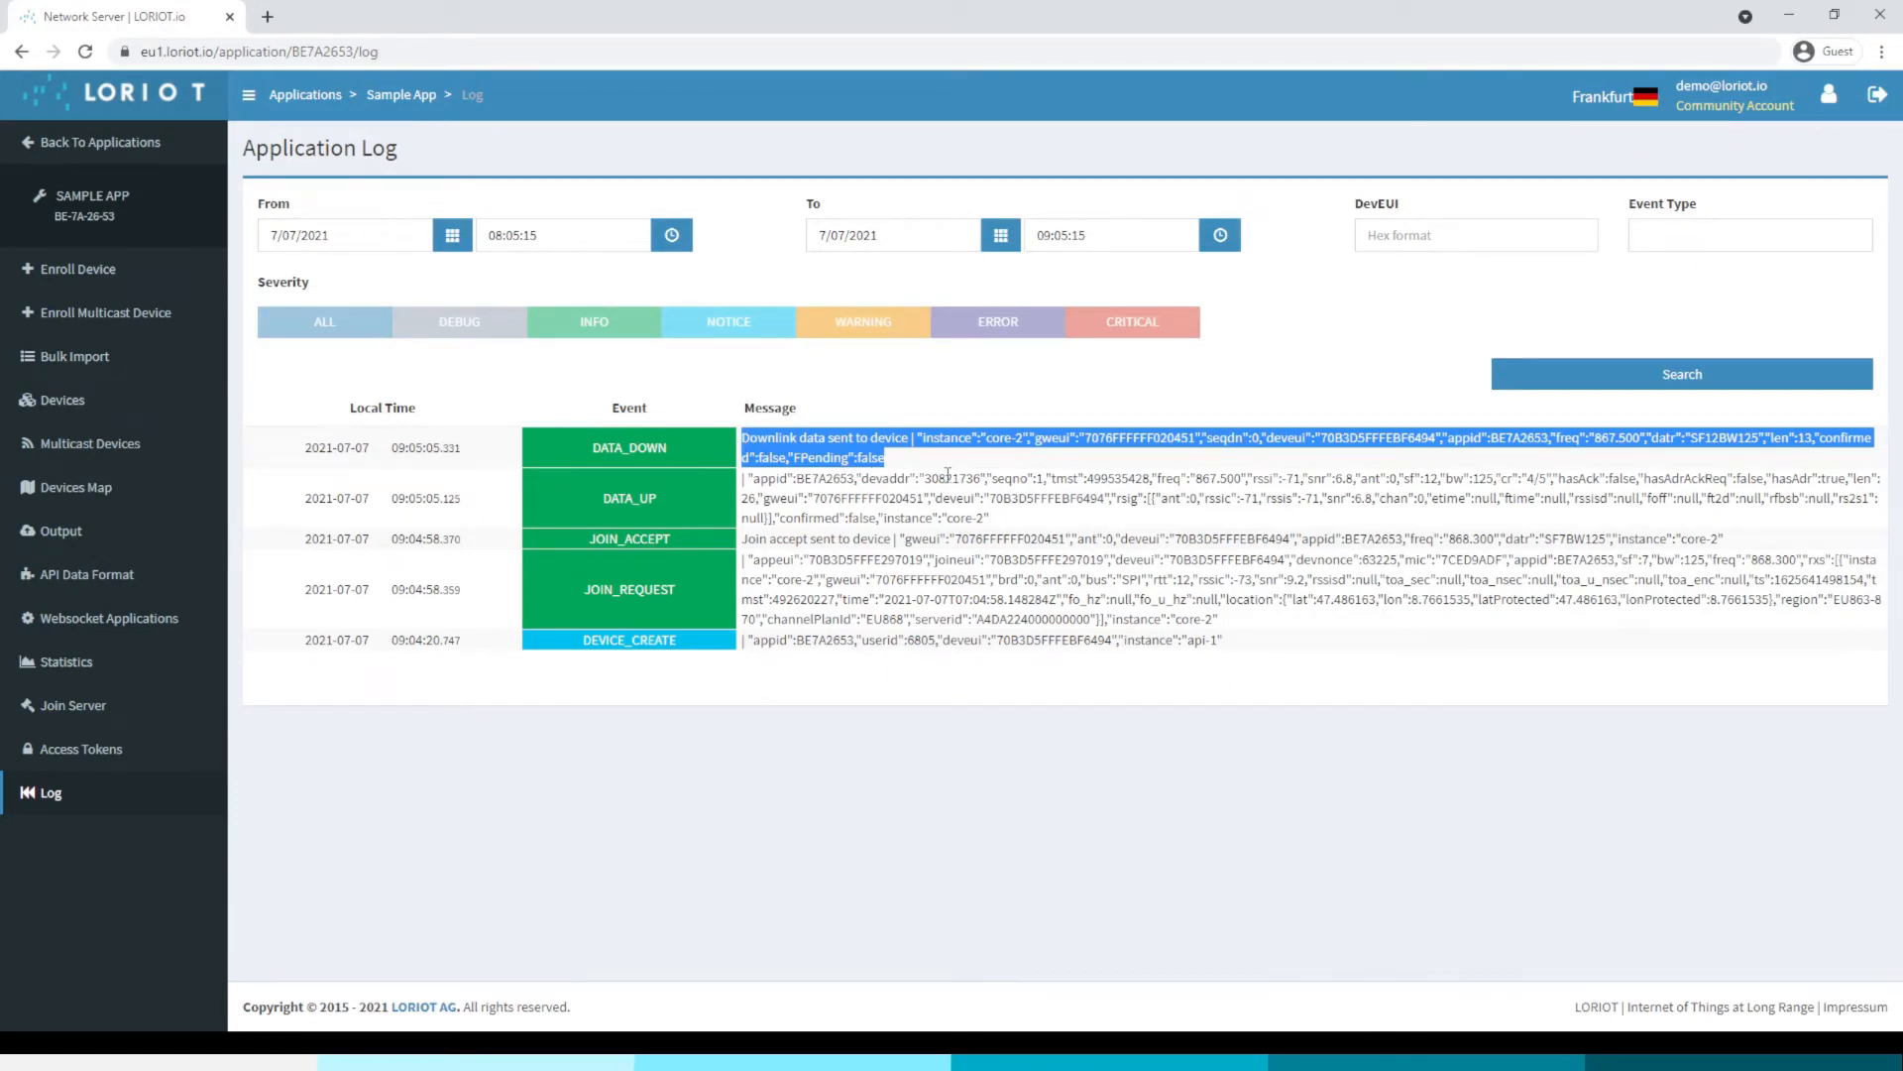
pyautogui.click(1041, 635)
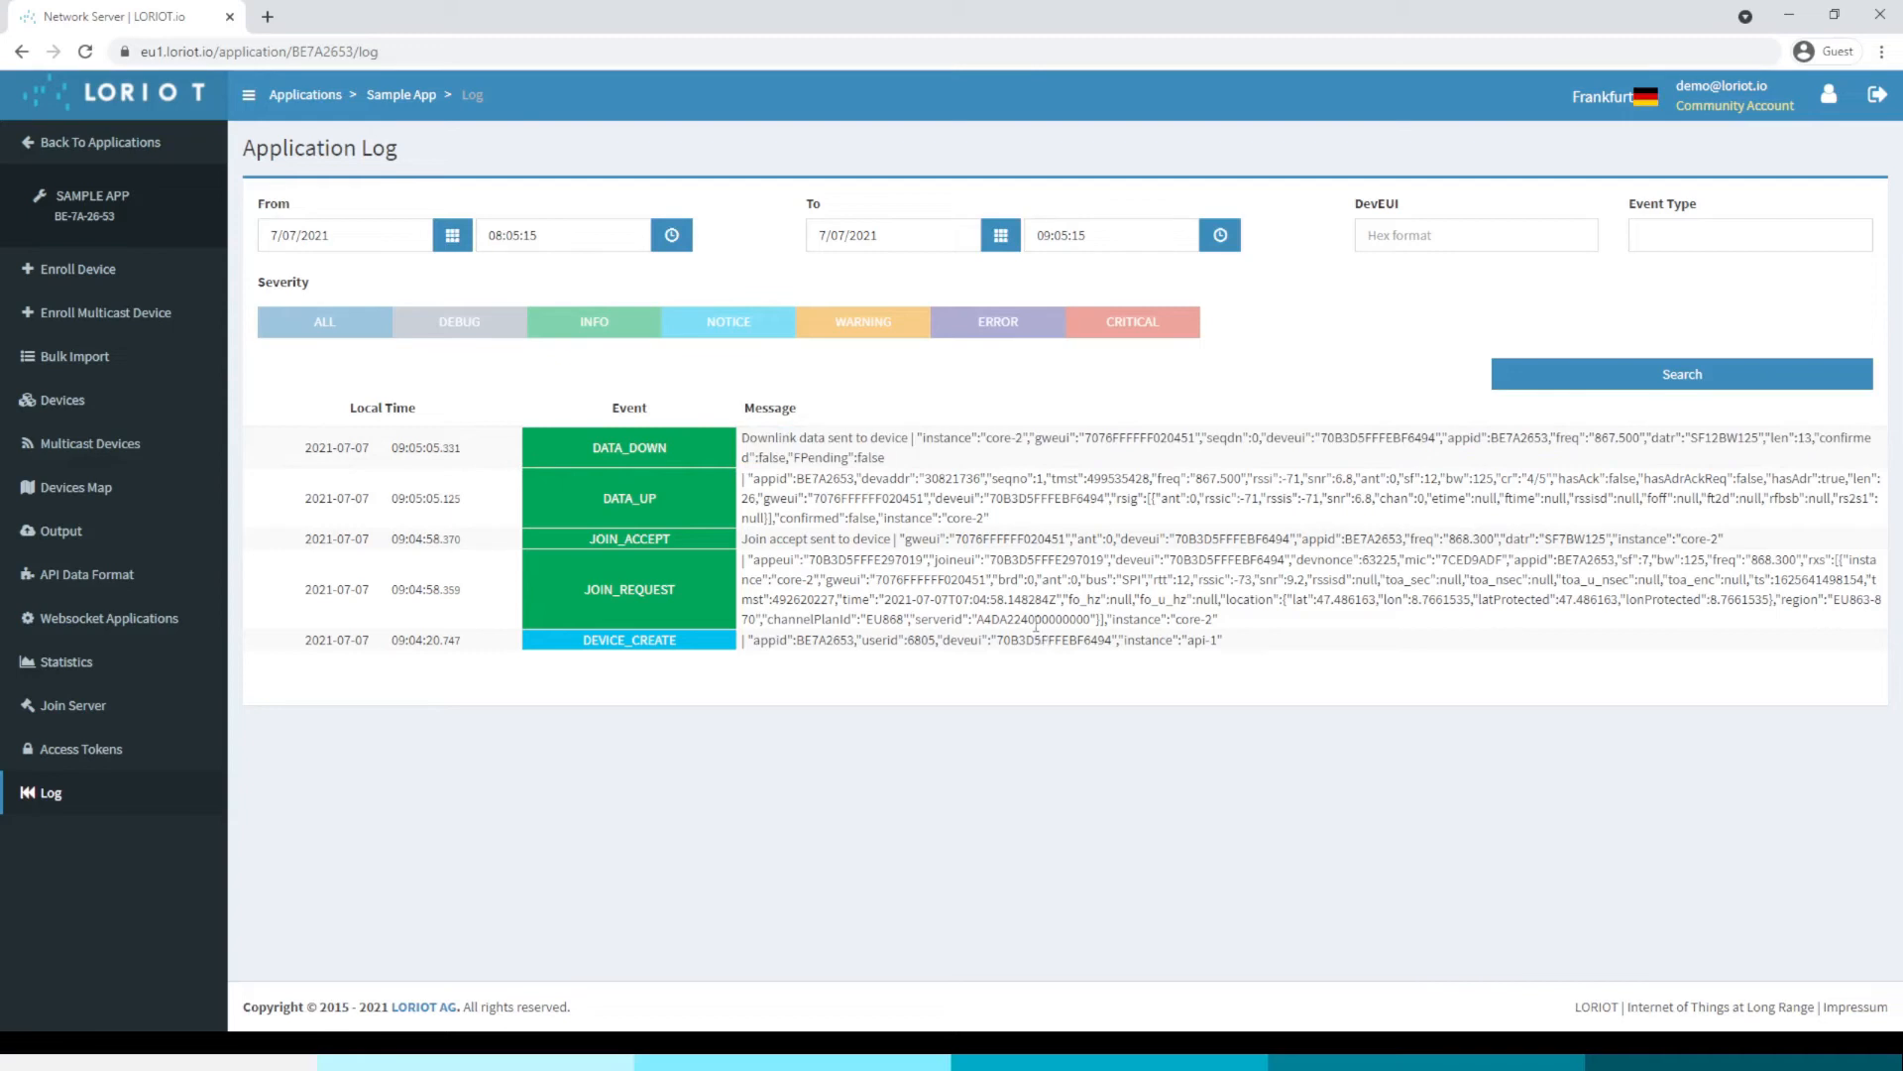
pyautogui.moveTo(744, 539); pyautogui.dragTo(1235, 623)
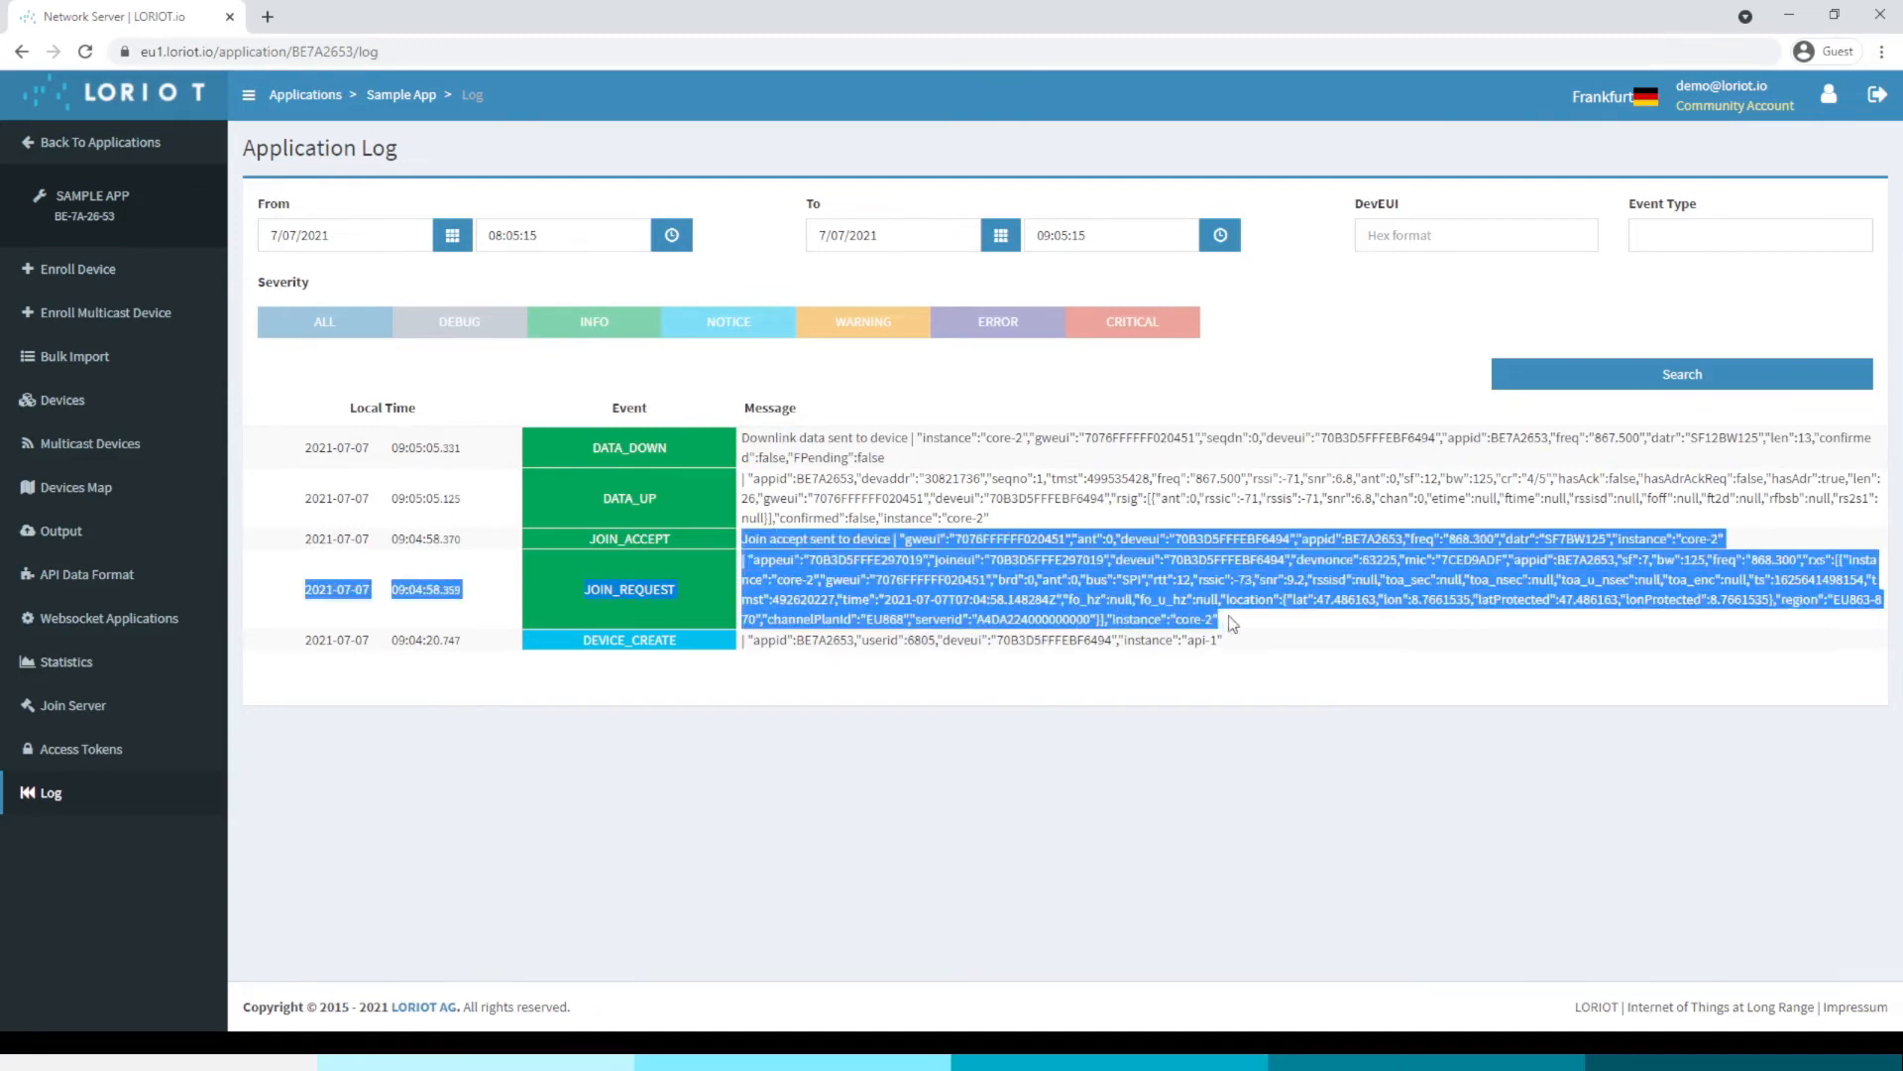
pyautogui.click(880, 580)
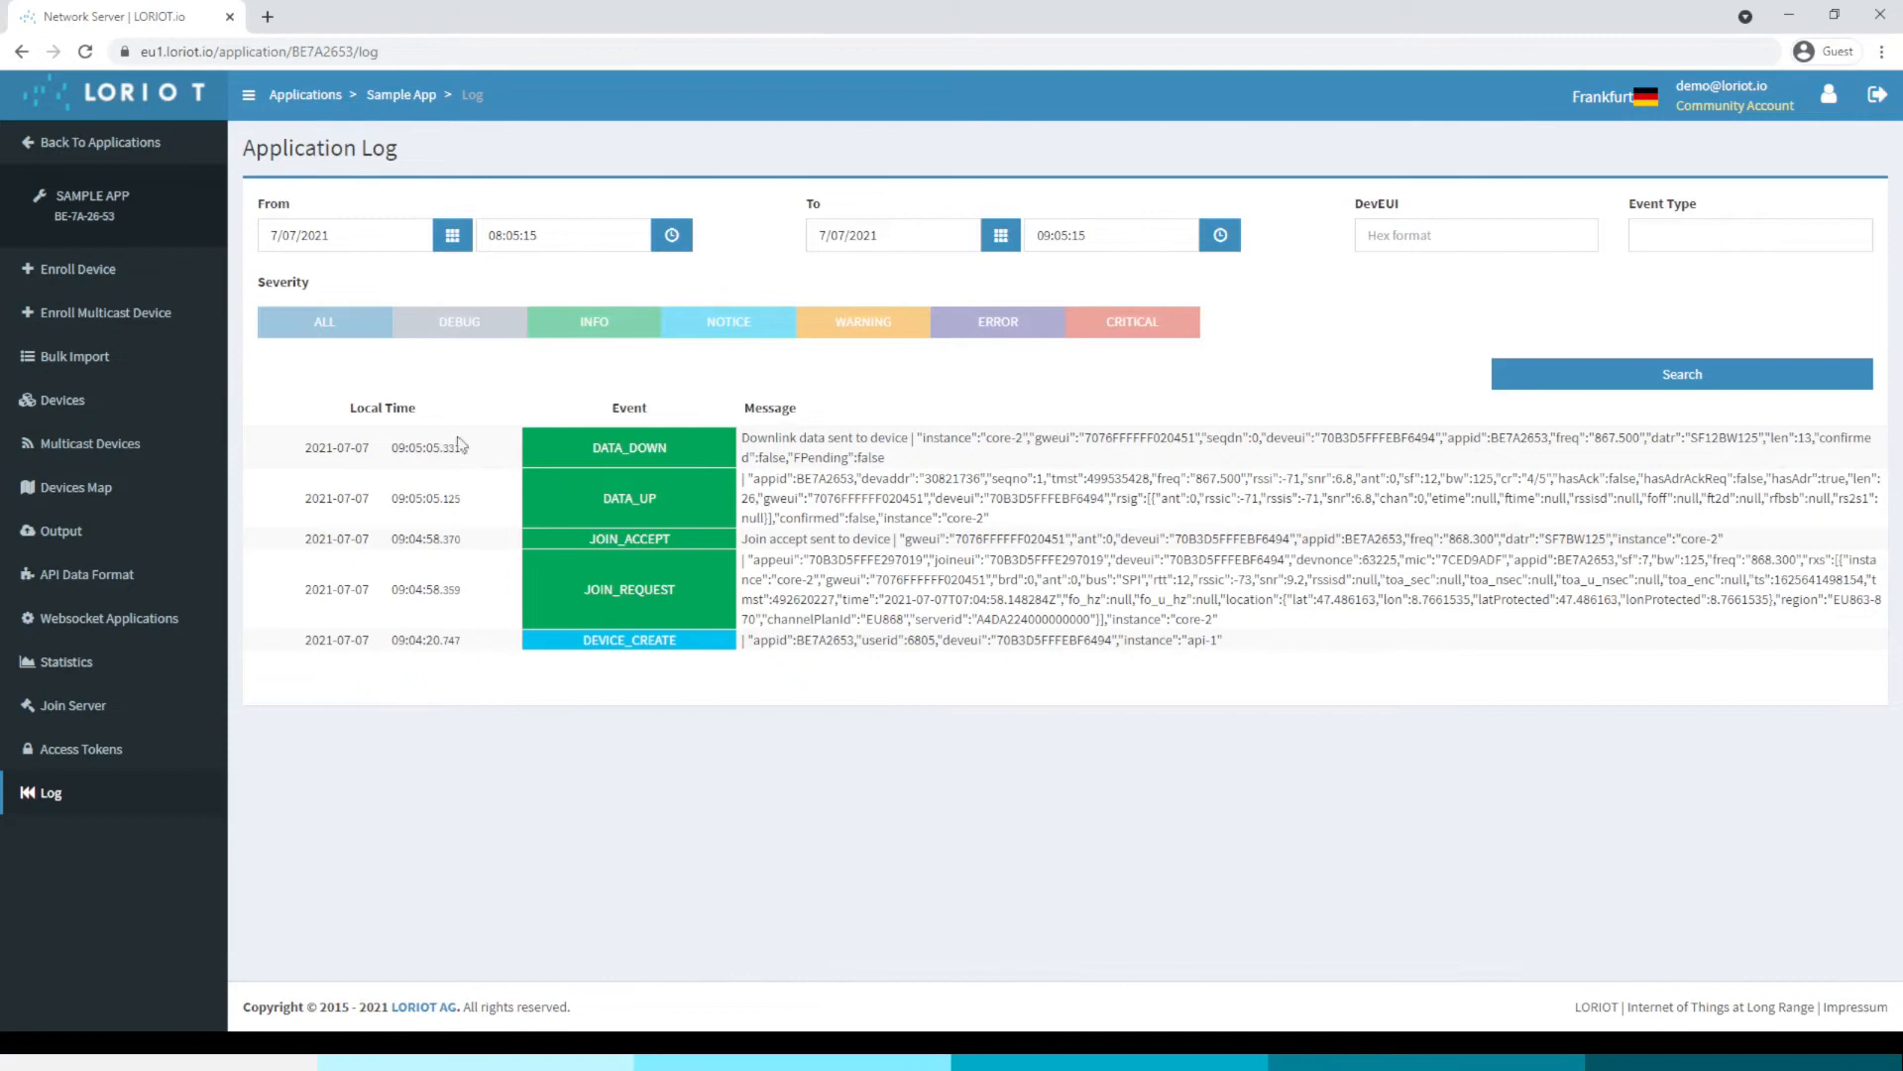
# Return to the Sample App overview and examine the payload data of the last received frames
pyautogui.click(86, 206)
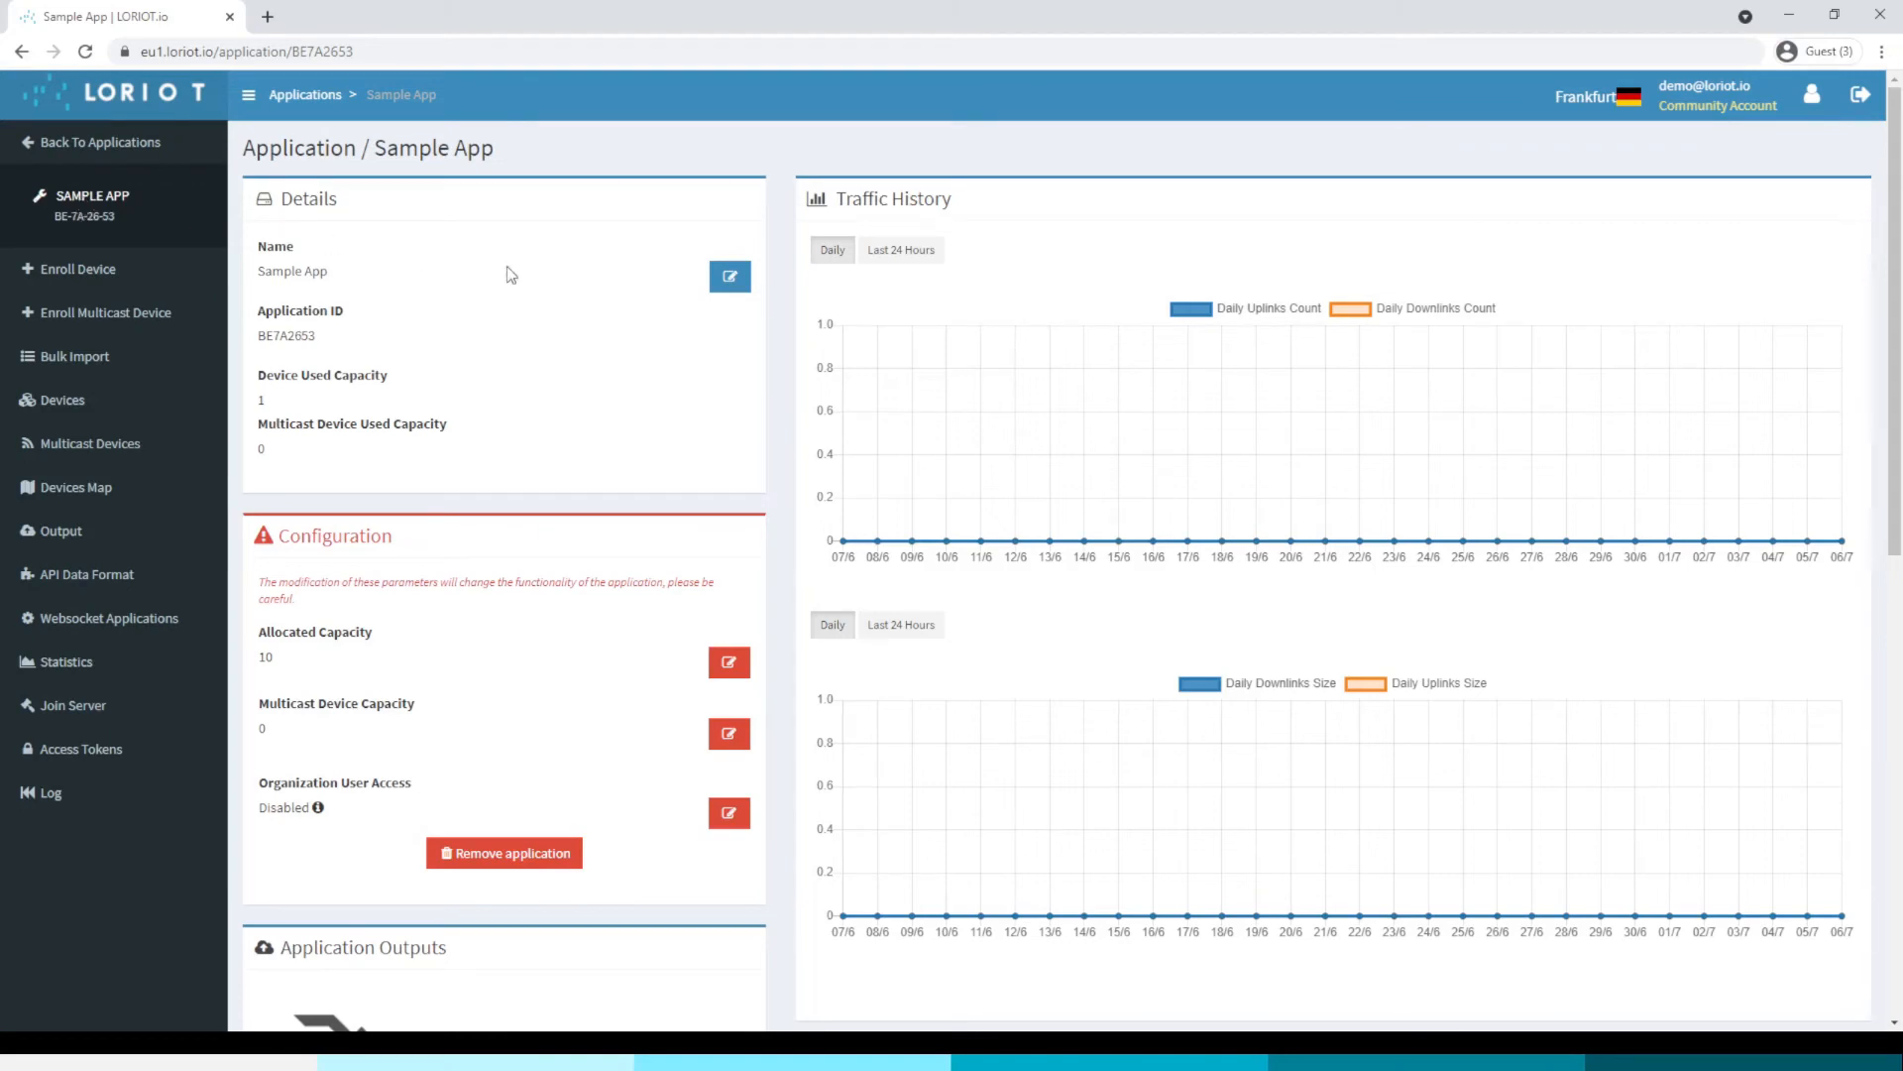
pyautogui.scroll(-4, 785, 415)
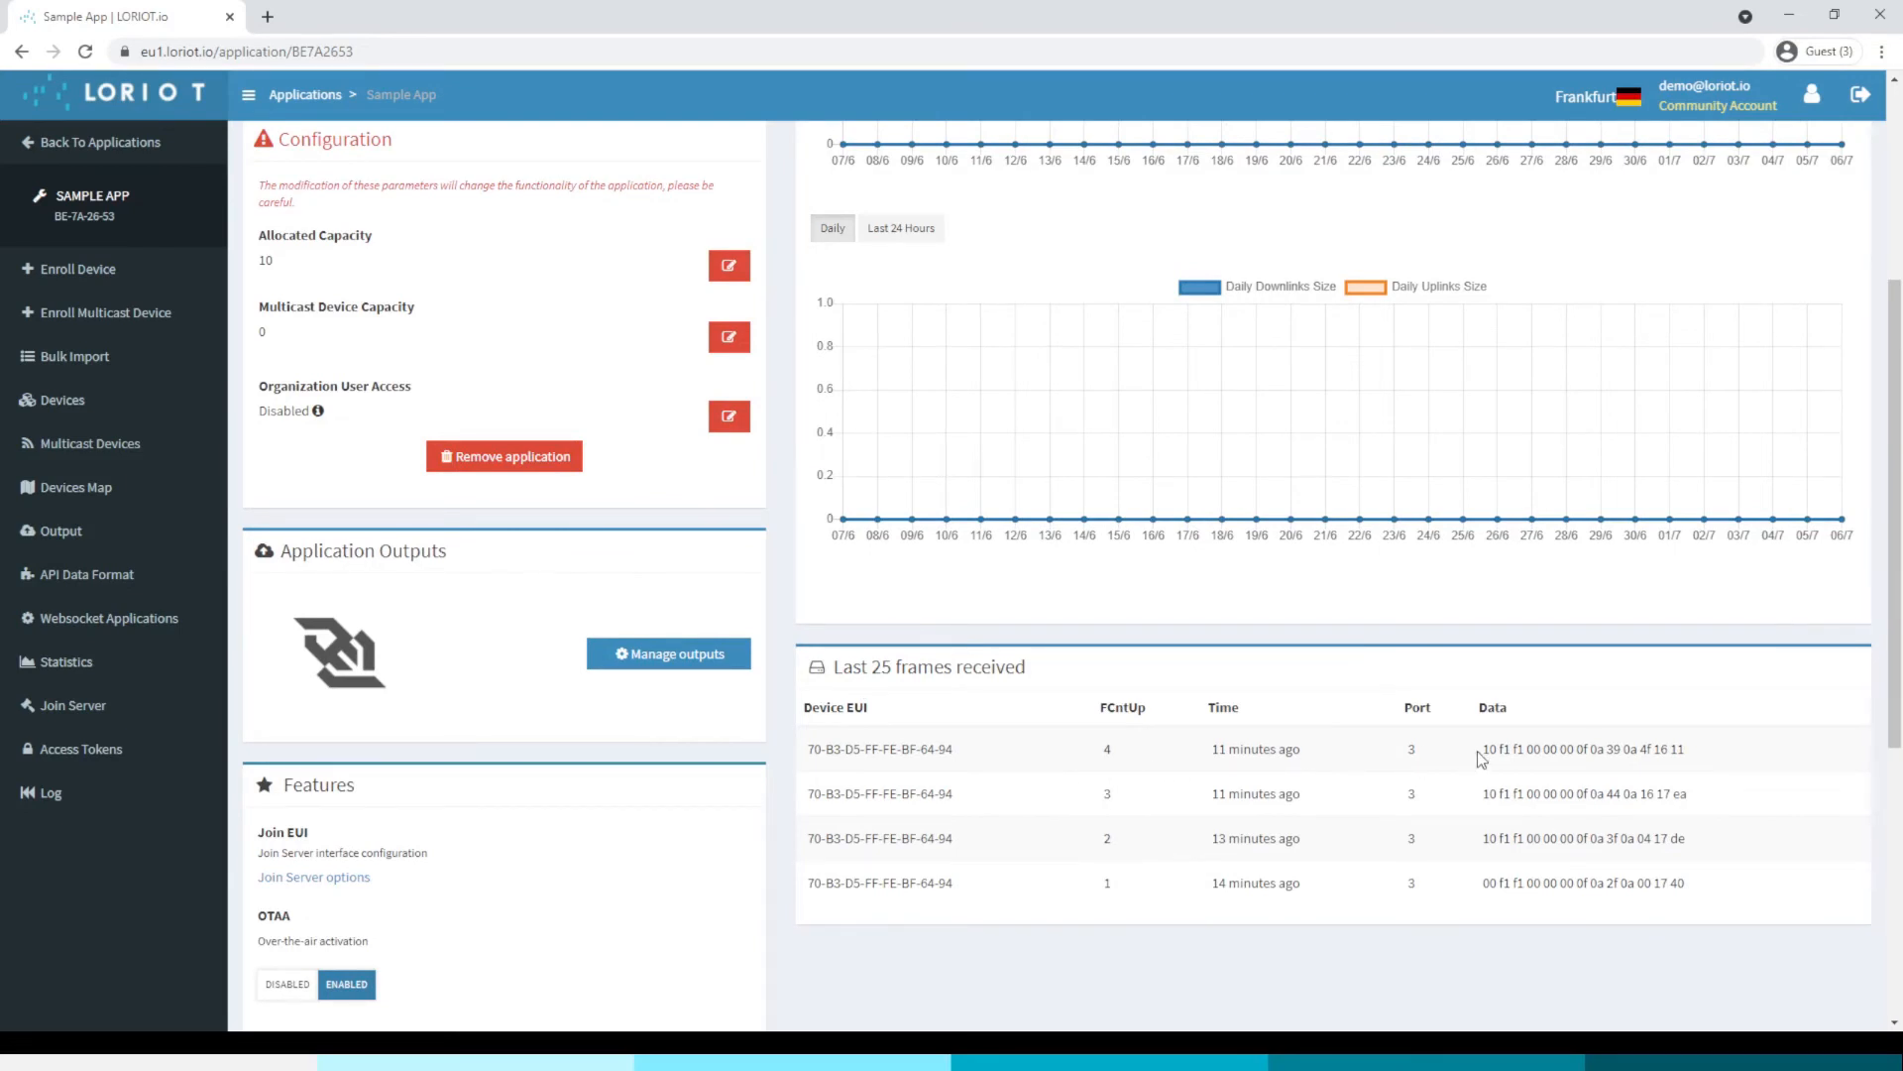
pyautogui.moveTo(1485, 750); pyautogui.dragTo(1684, 754)
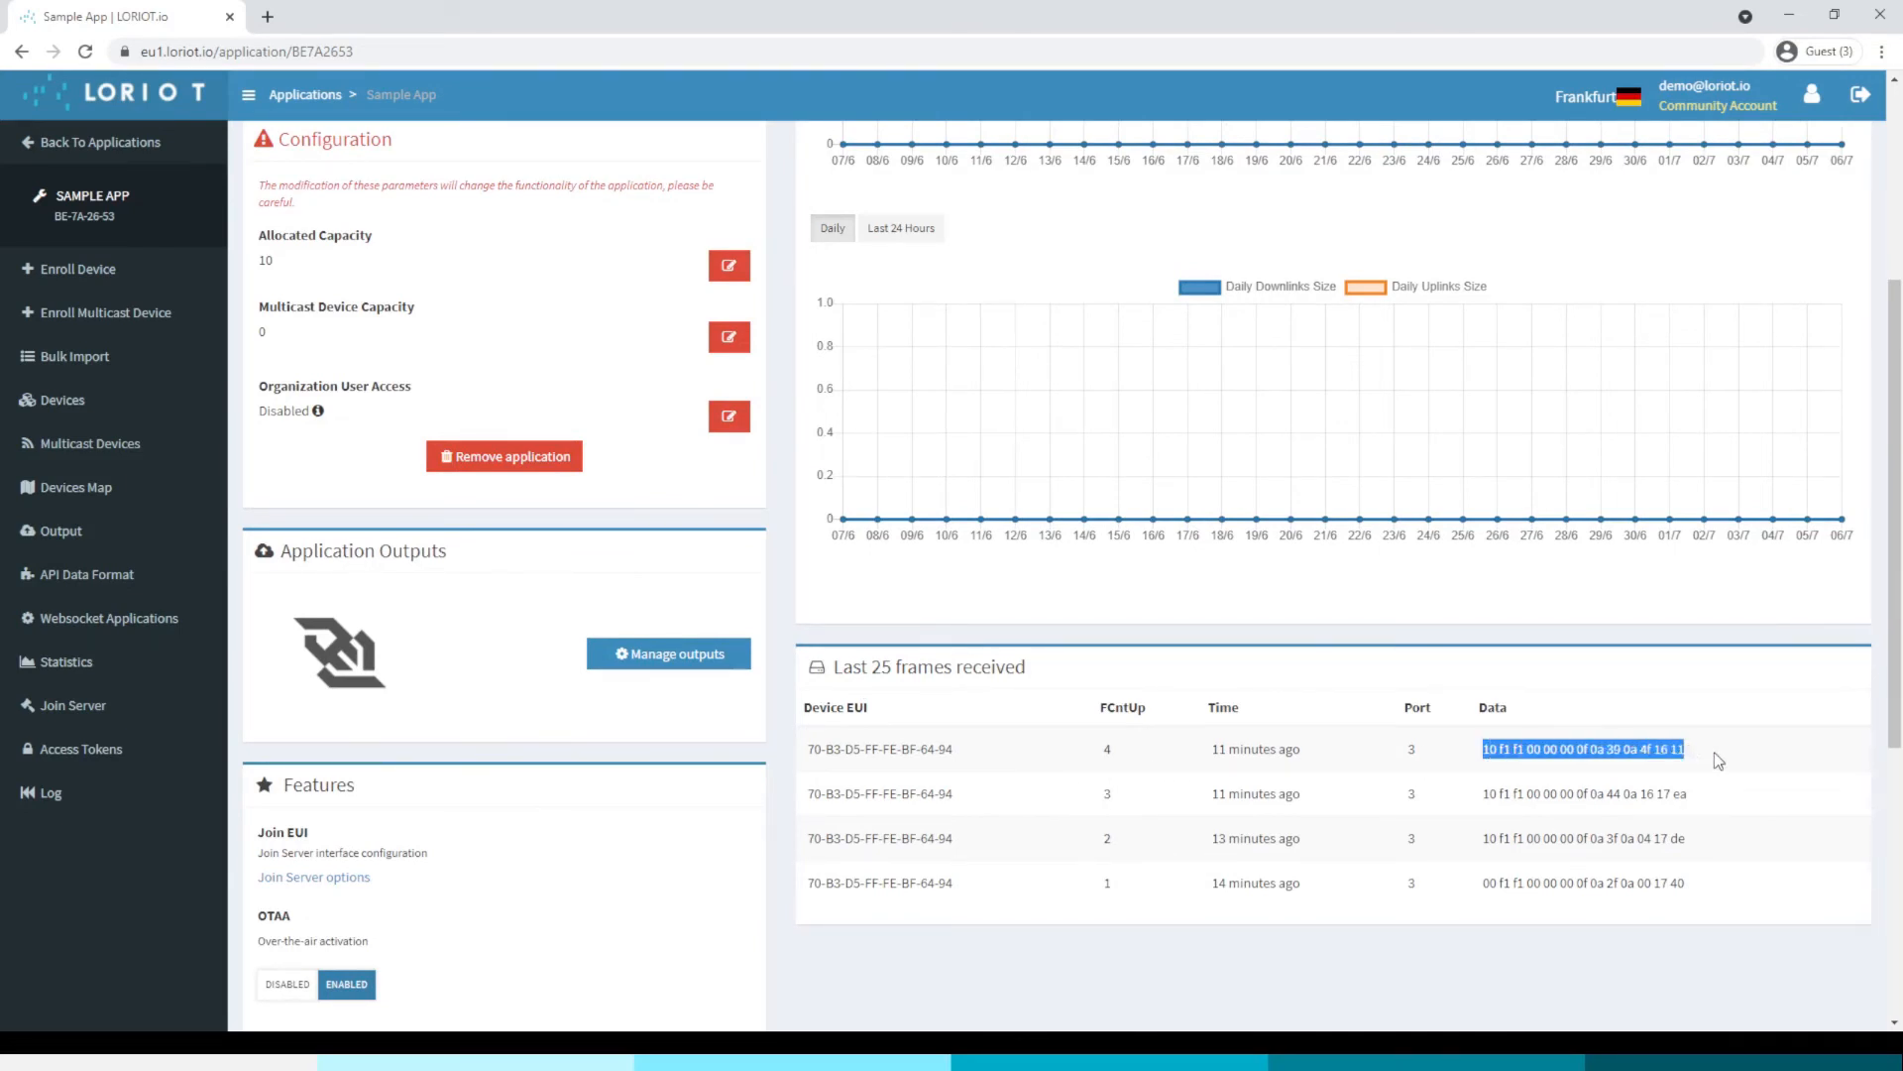
pyautogui.click(1718, 760)
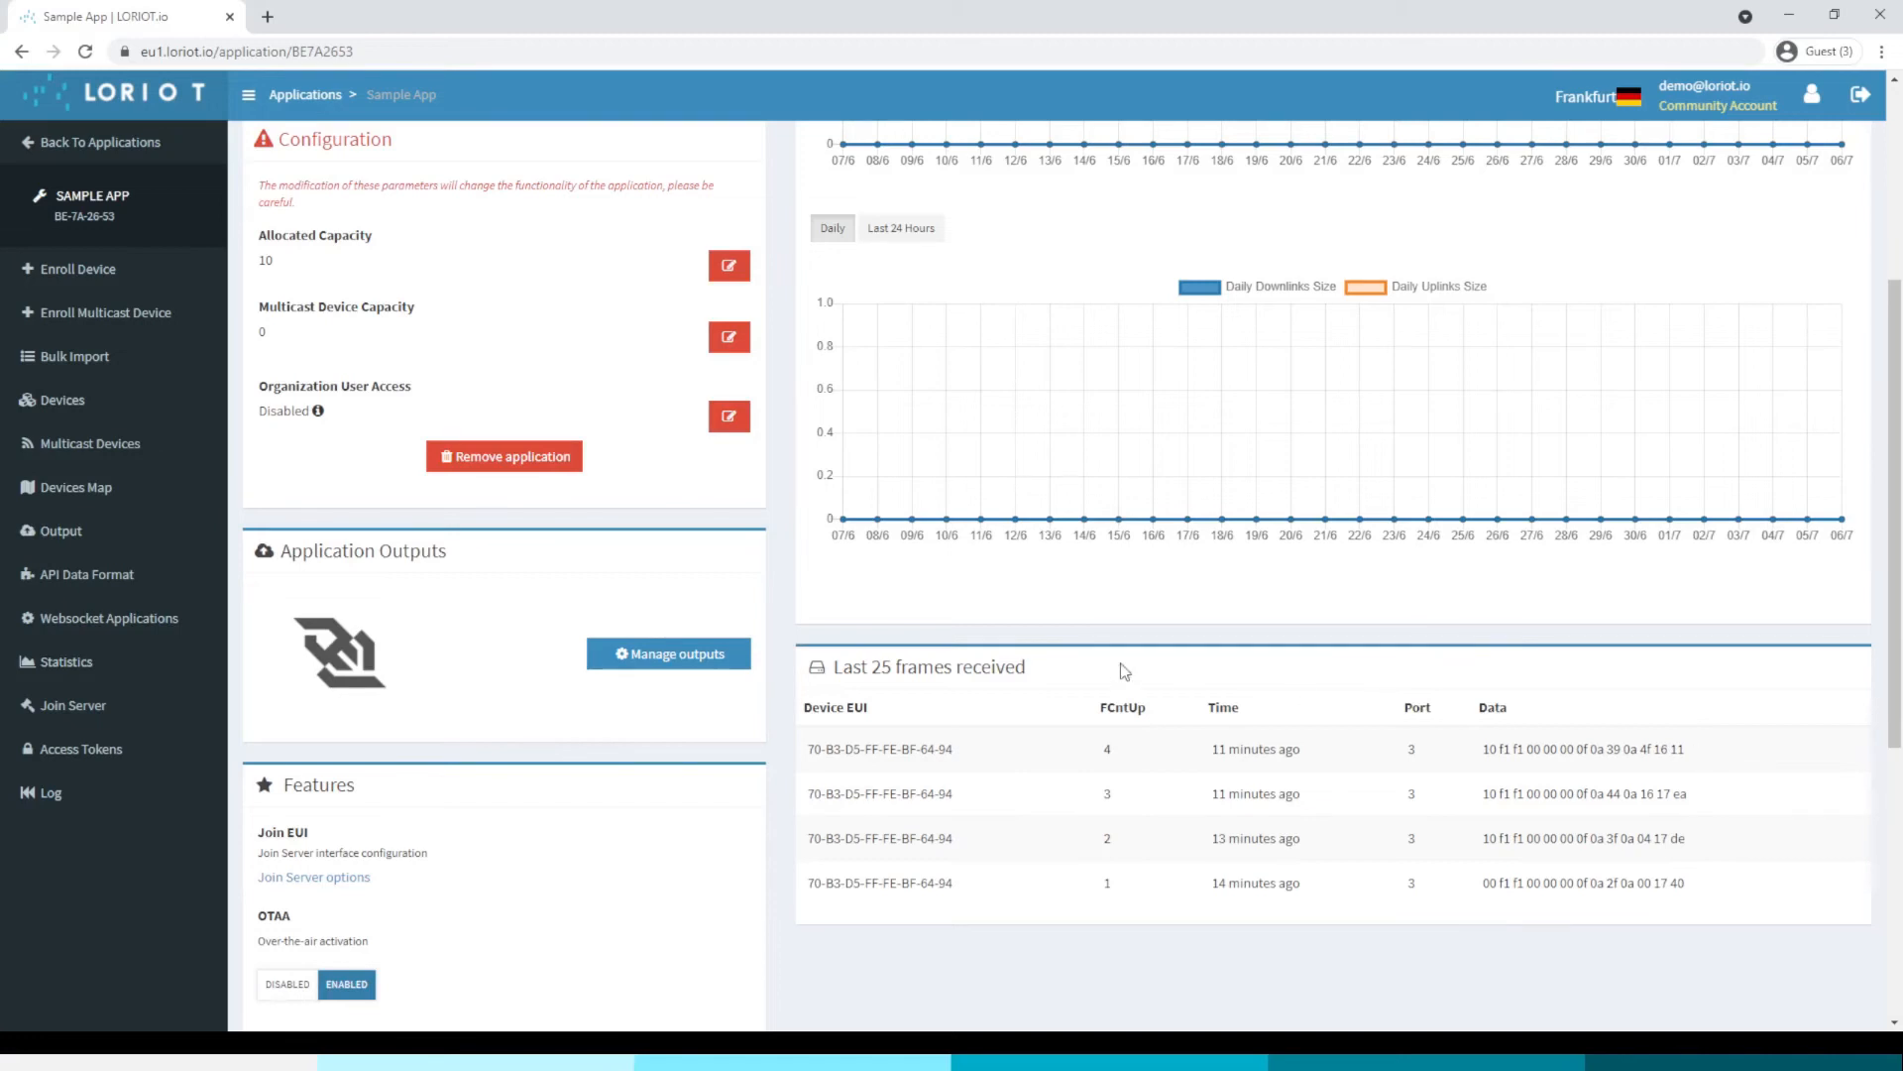
pyautogui.scroll(2, 788, 587)
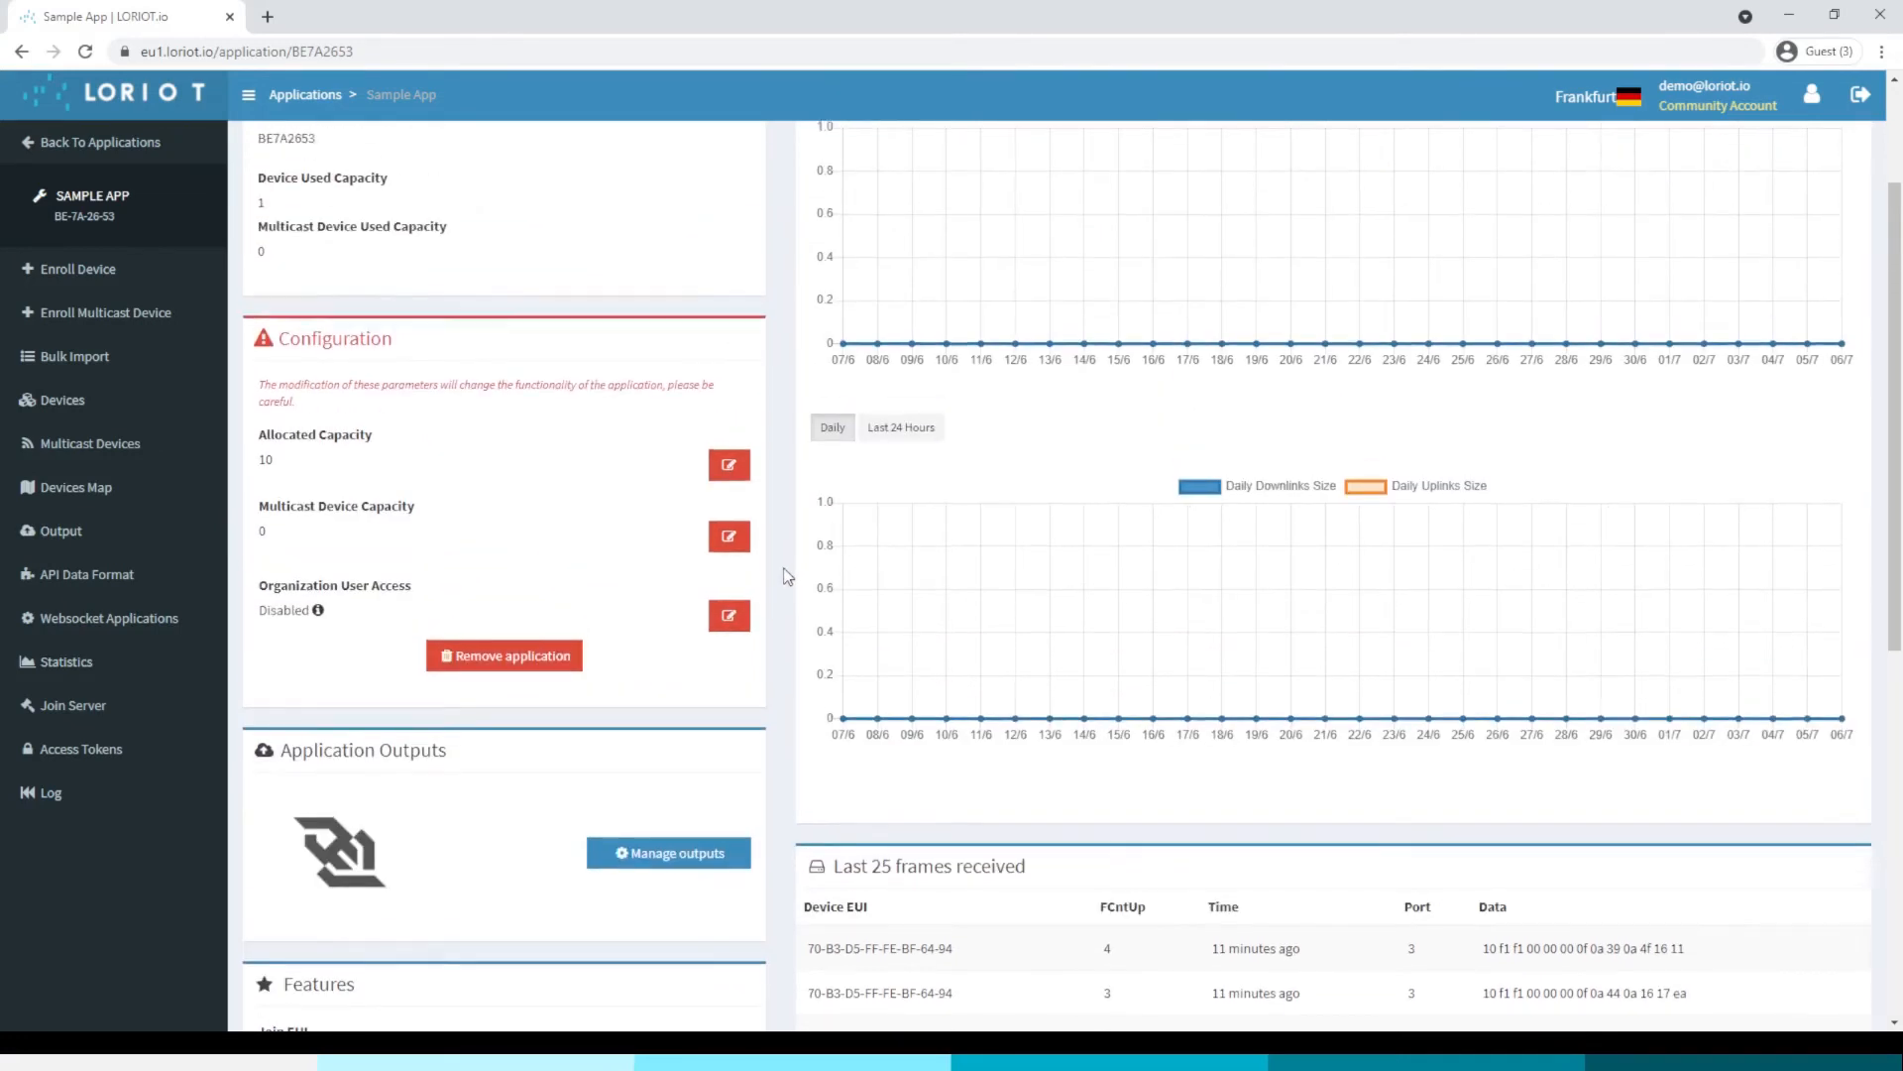
pyautogui.scroll(2, 788, 585)
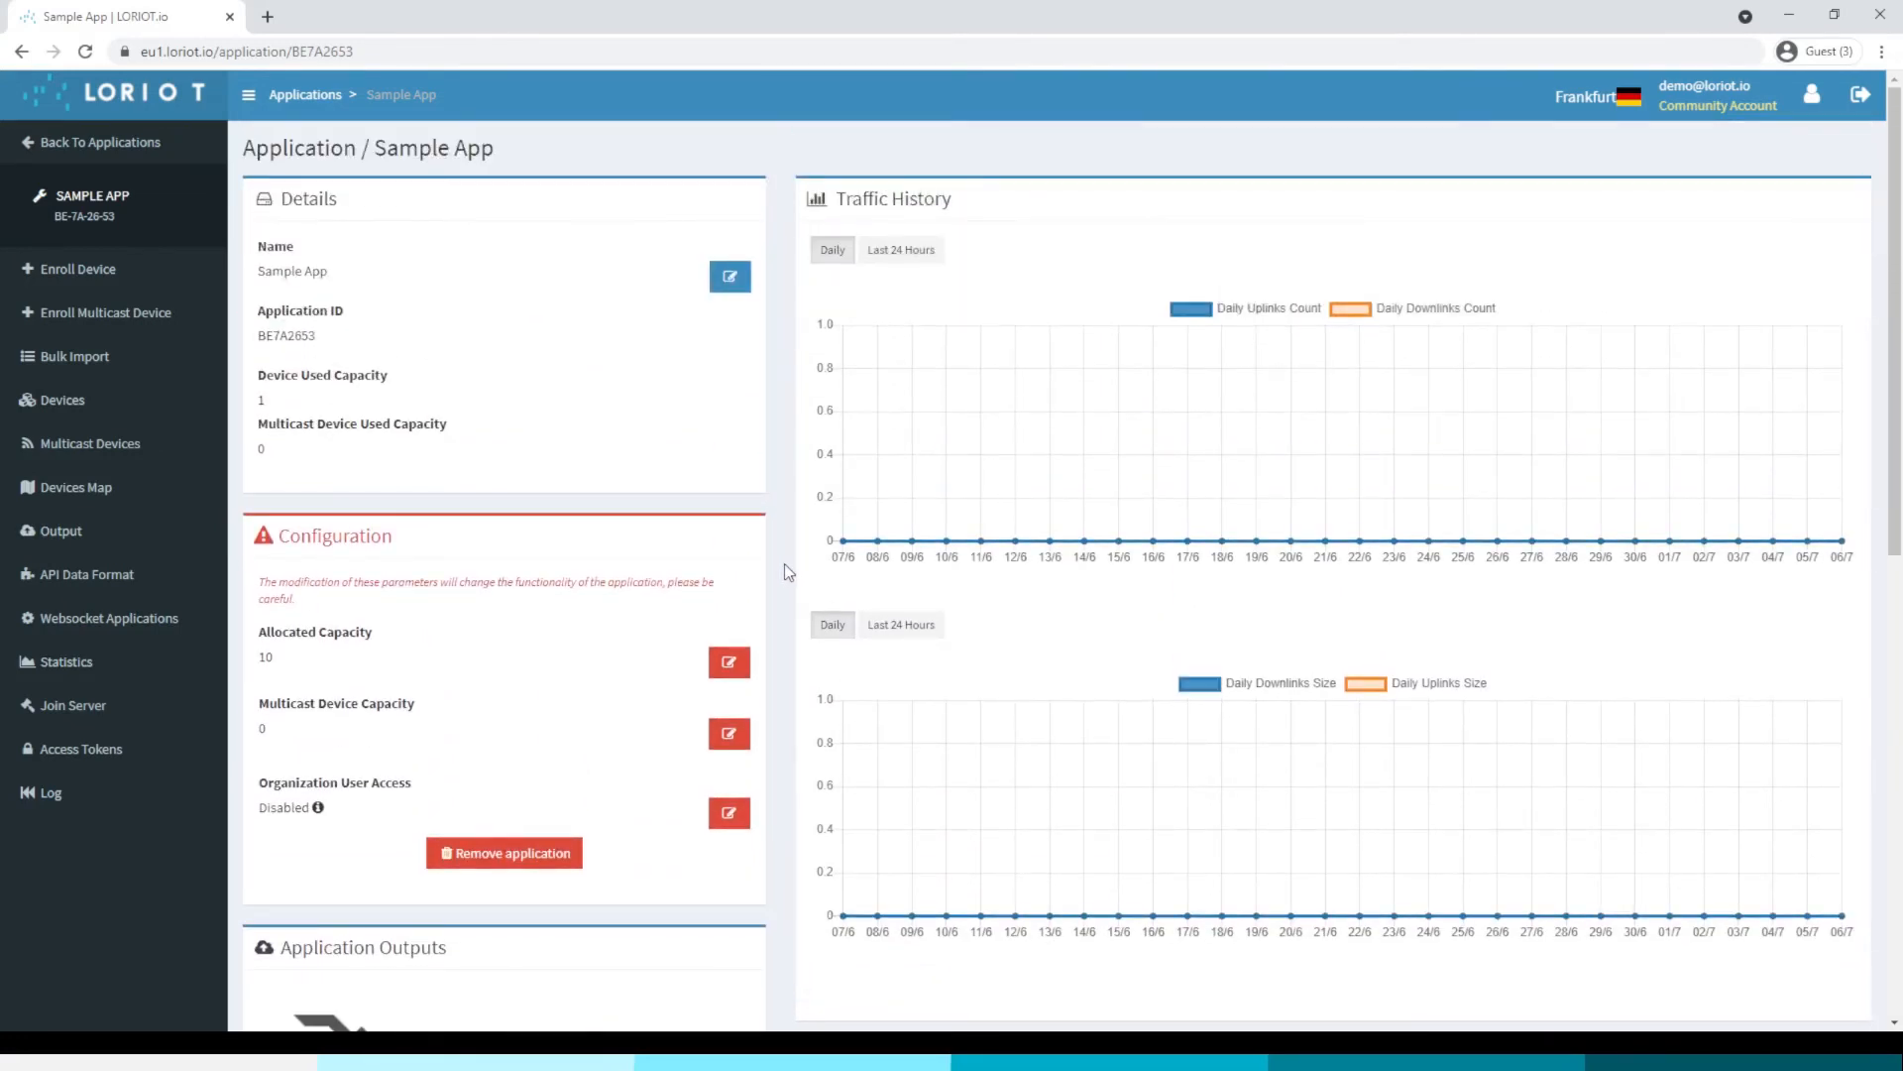
# Open the Sample App's application outputs and start adding a new output
pyautogui.scroll(-3, 782, 557)
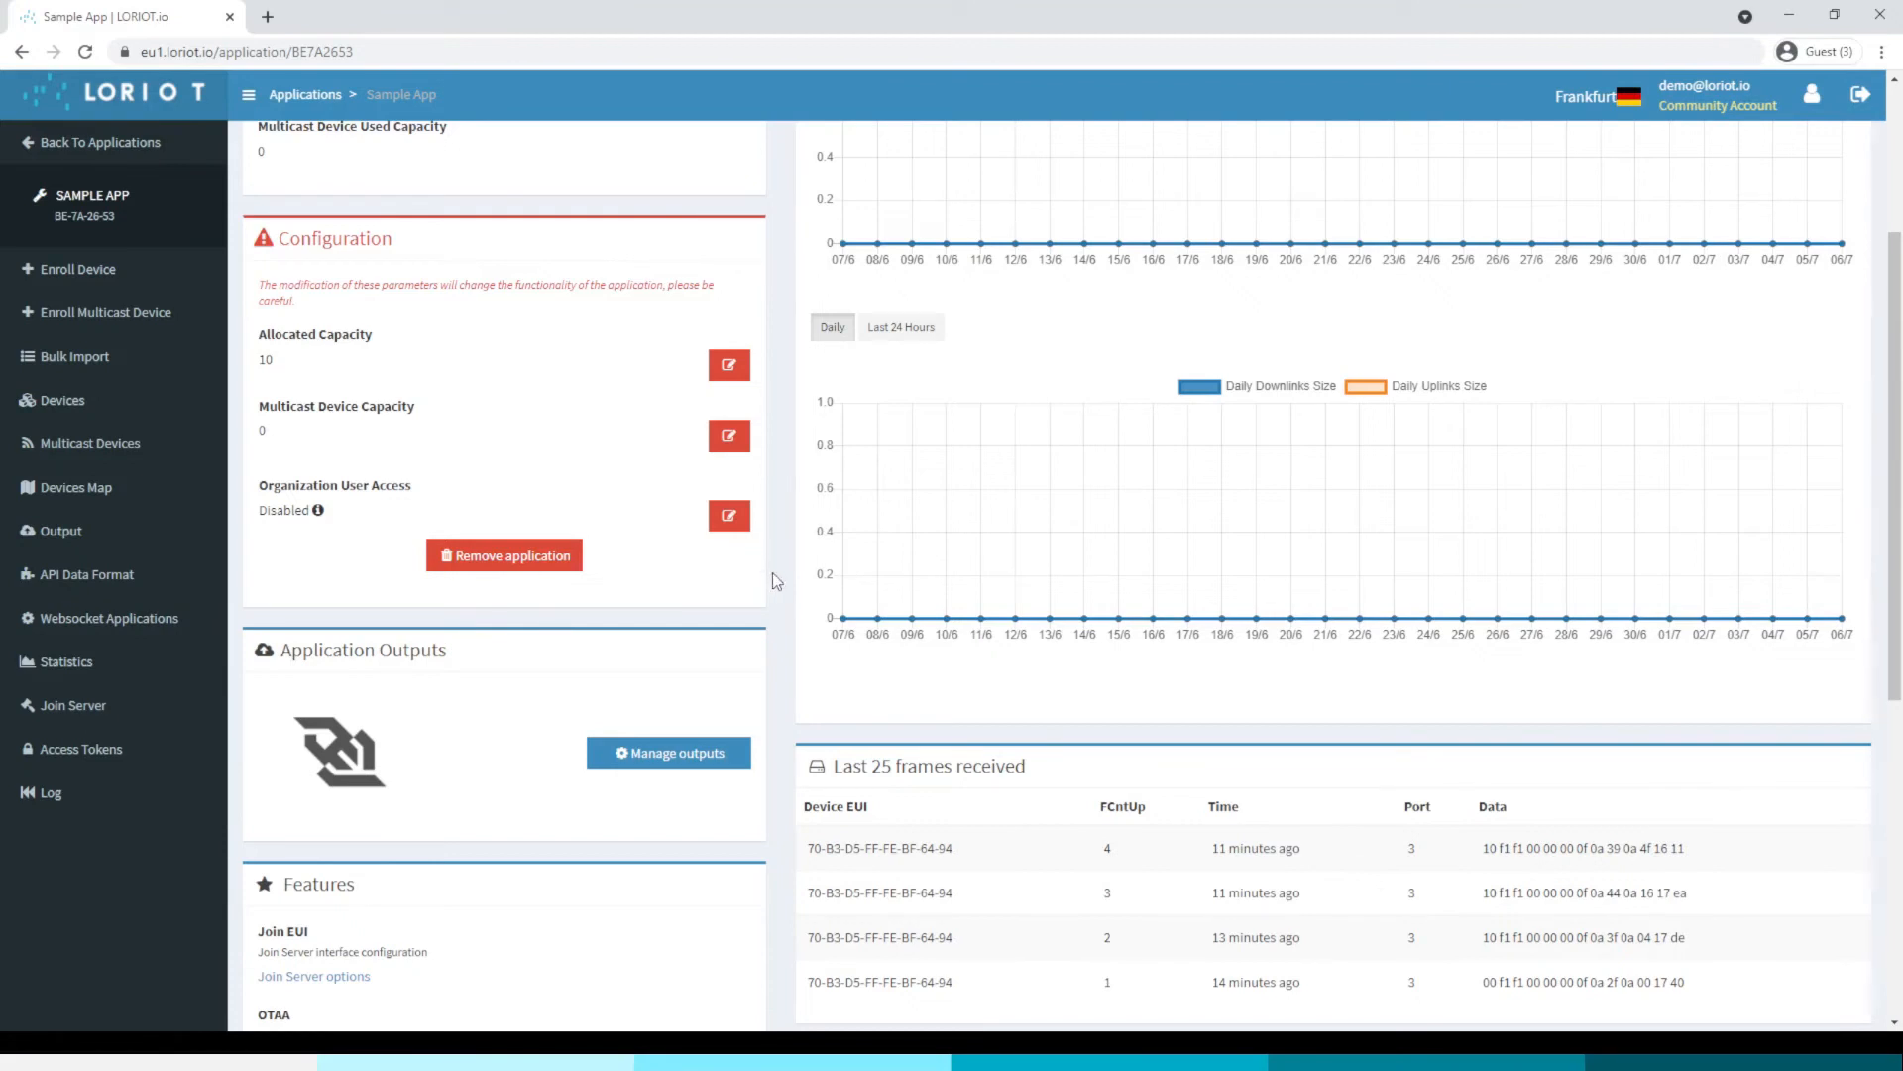
pyautogui.click(705, 761)
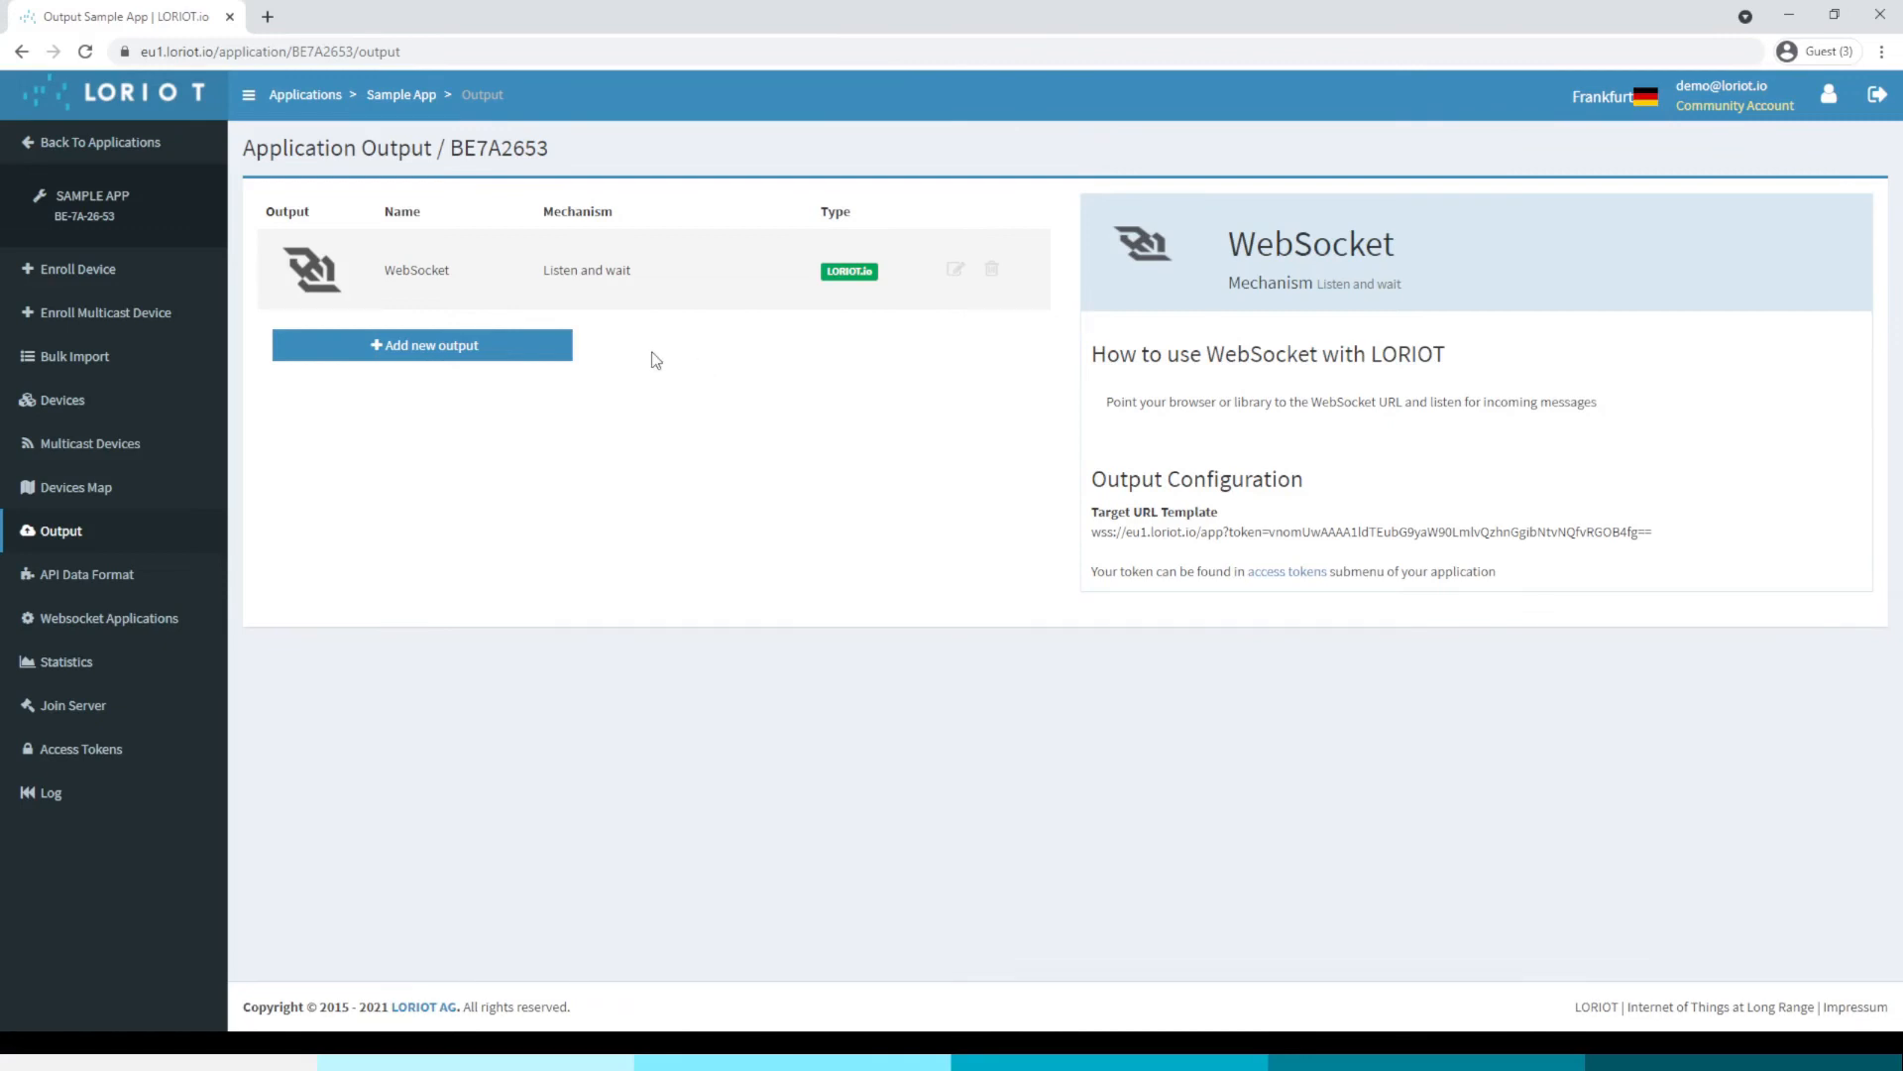
pyautogui.click(496, 355)
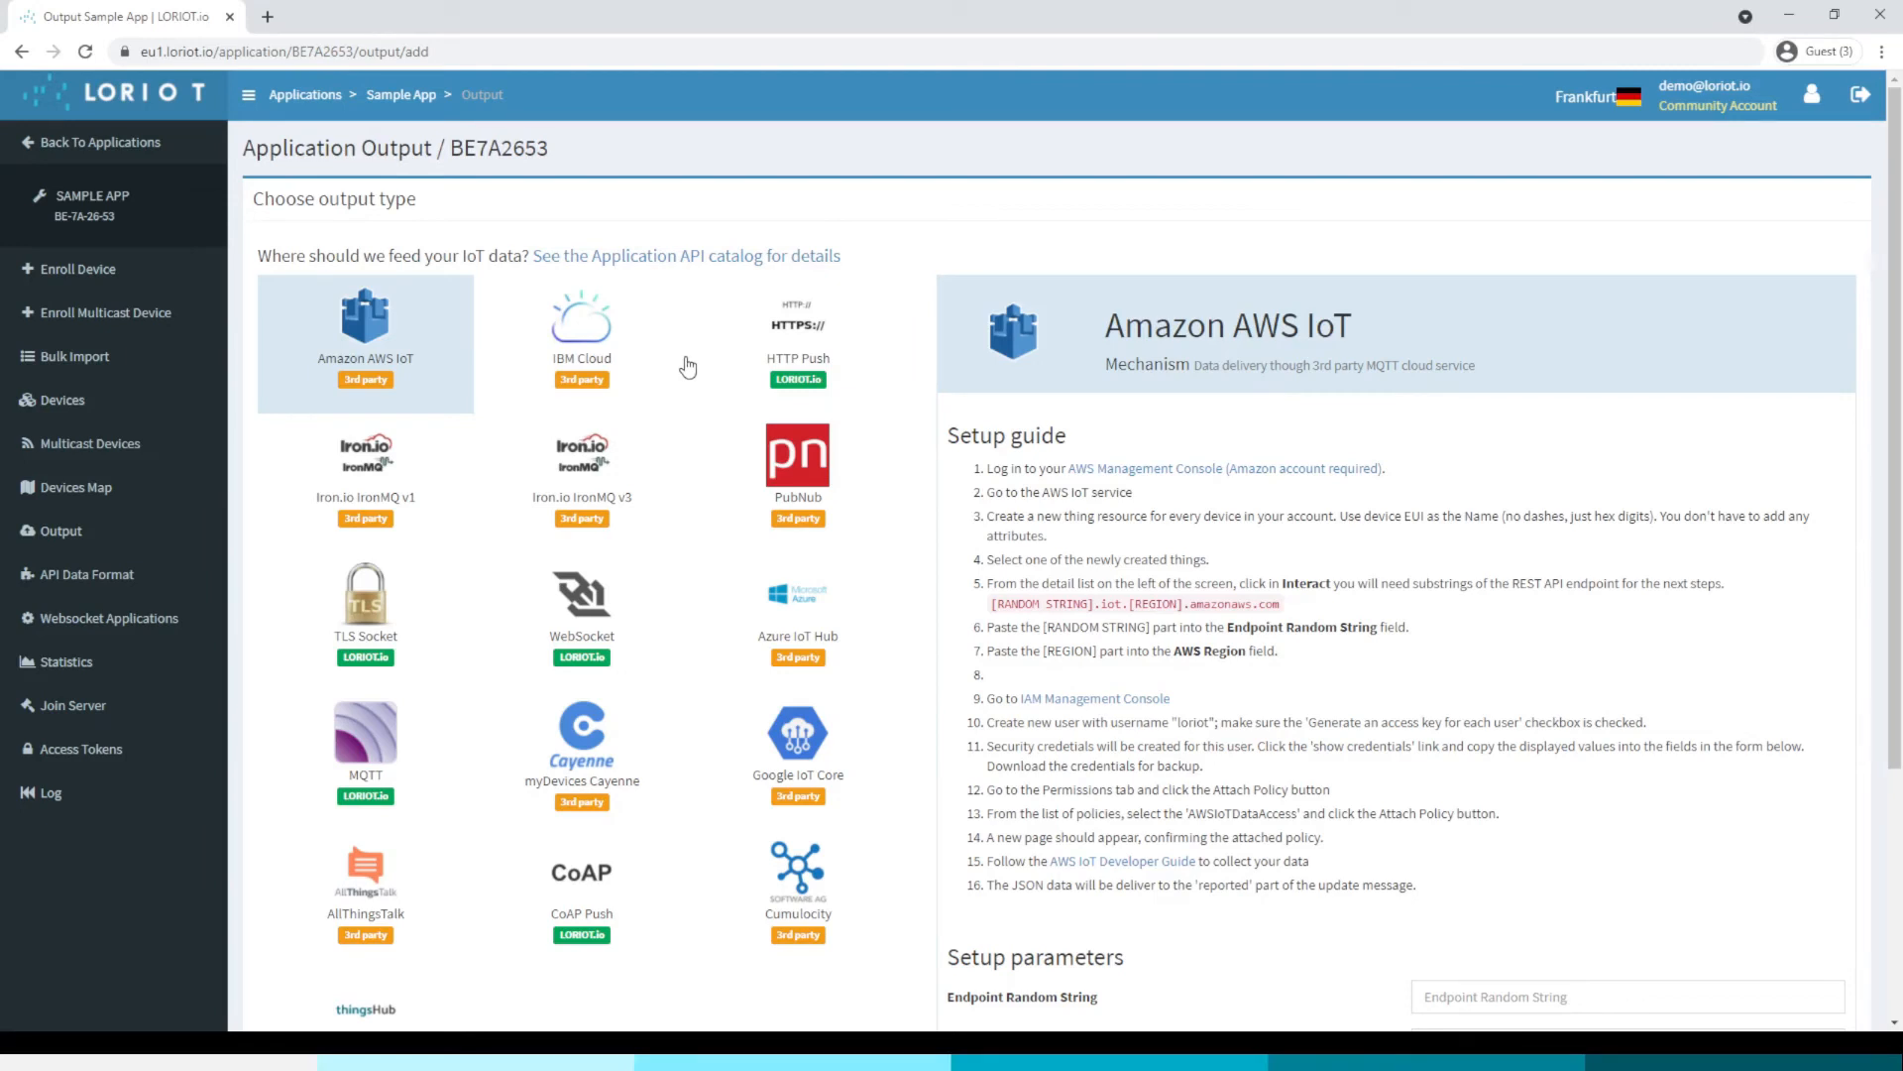
# Examine the setup guides and parameters of the HTTP Push and MQTT output types
pyautogui.click(773, 343)
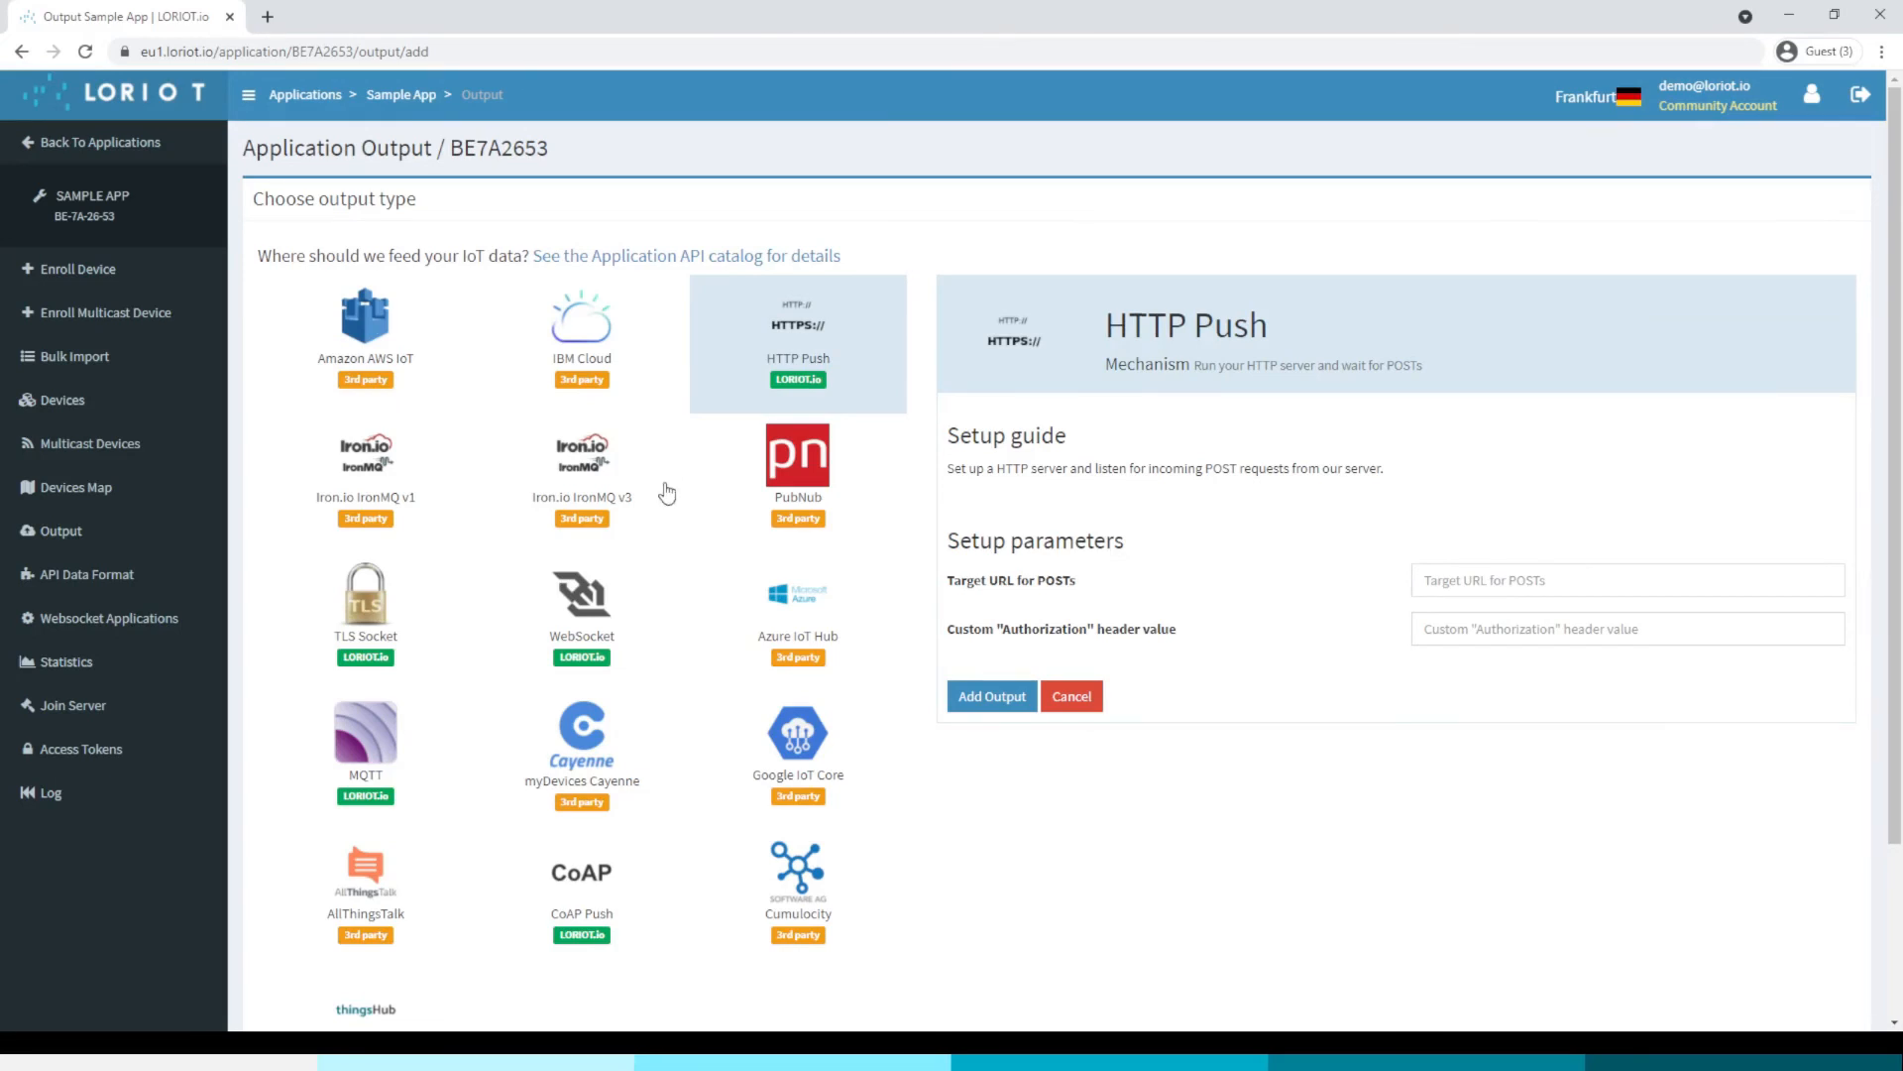
pyautogui.scroll(-2, 413, 552)
pyautogui.click(451, 555)
pyautogui.scroll(2, 496, 560)
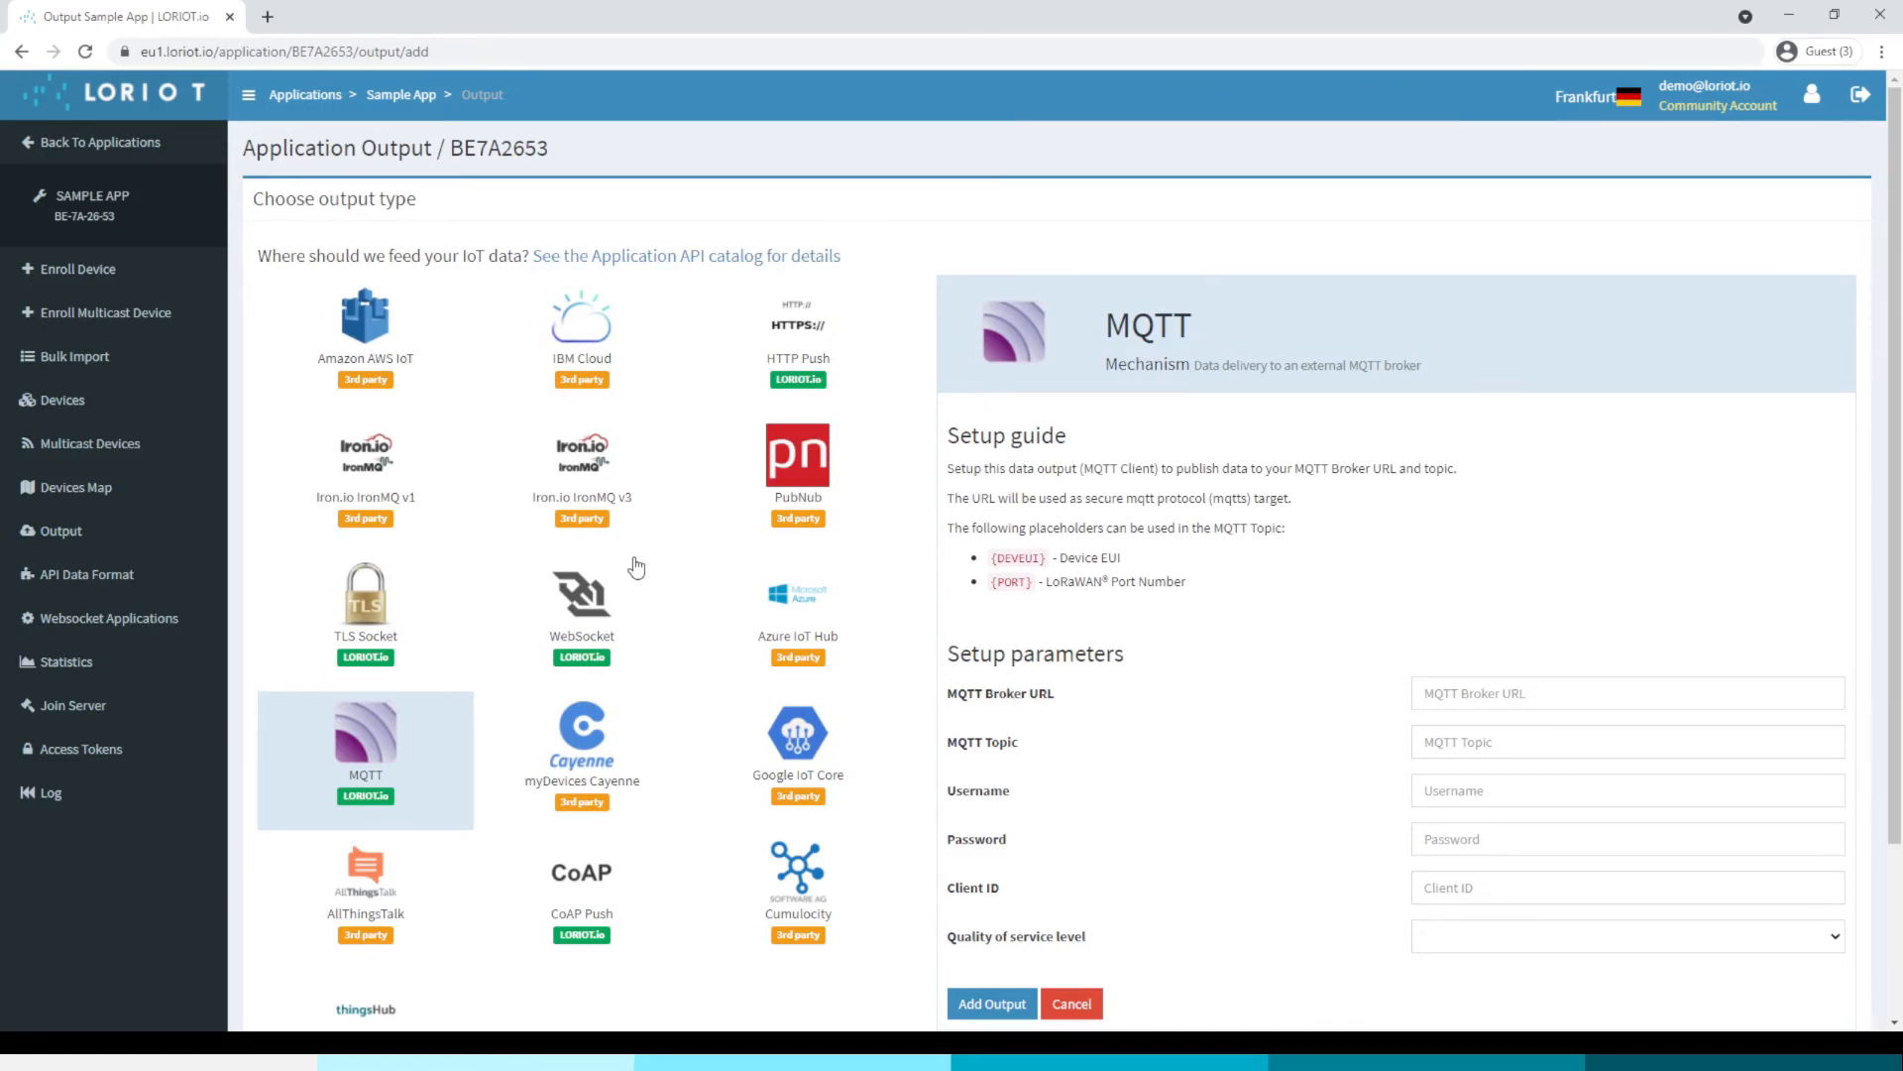
pyautogui.scroll(-1, 655, 567)
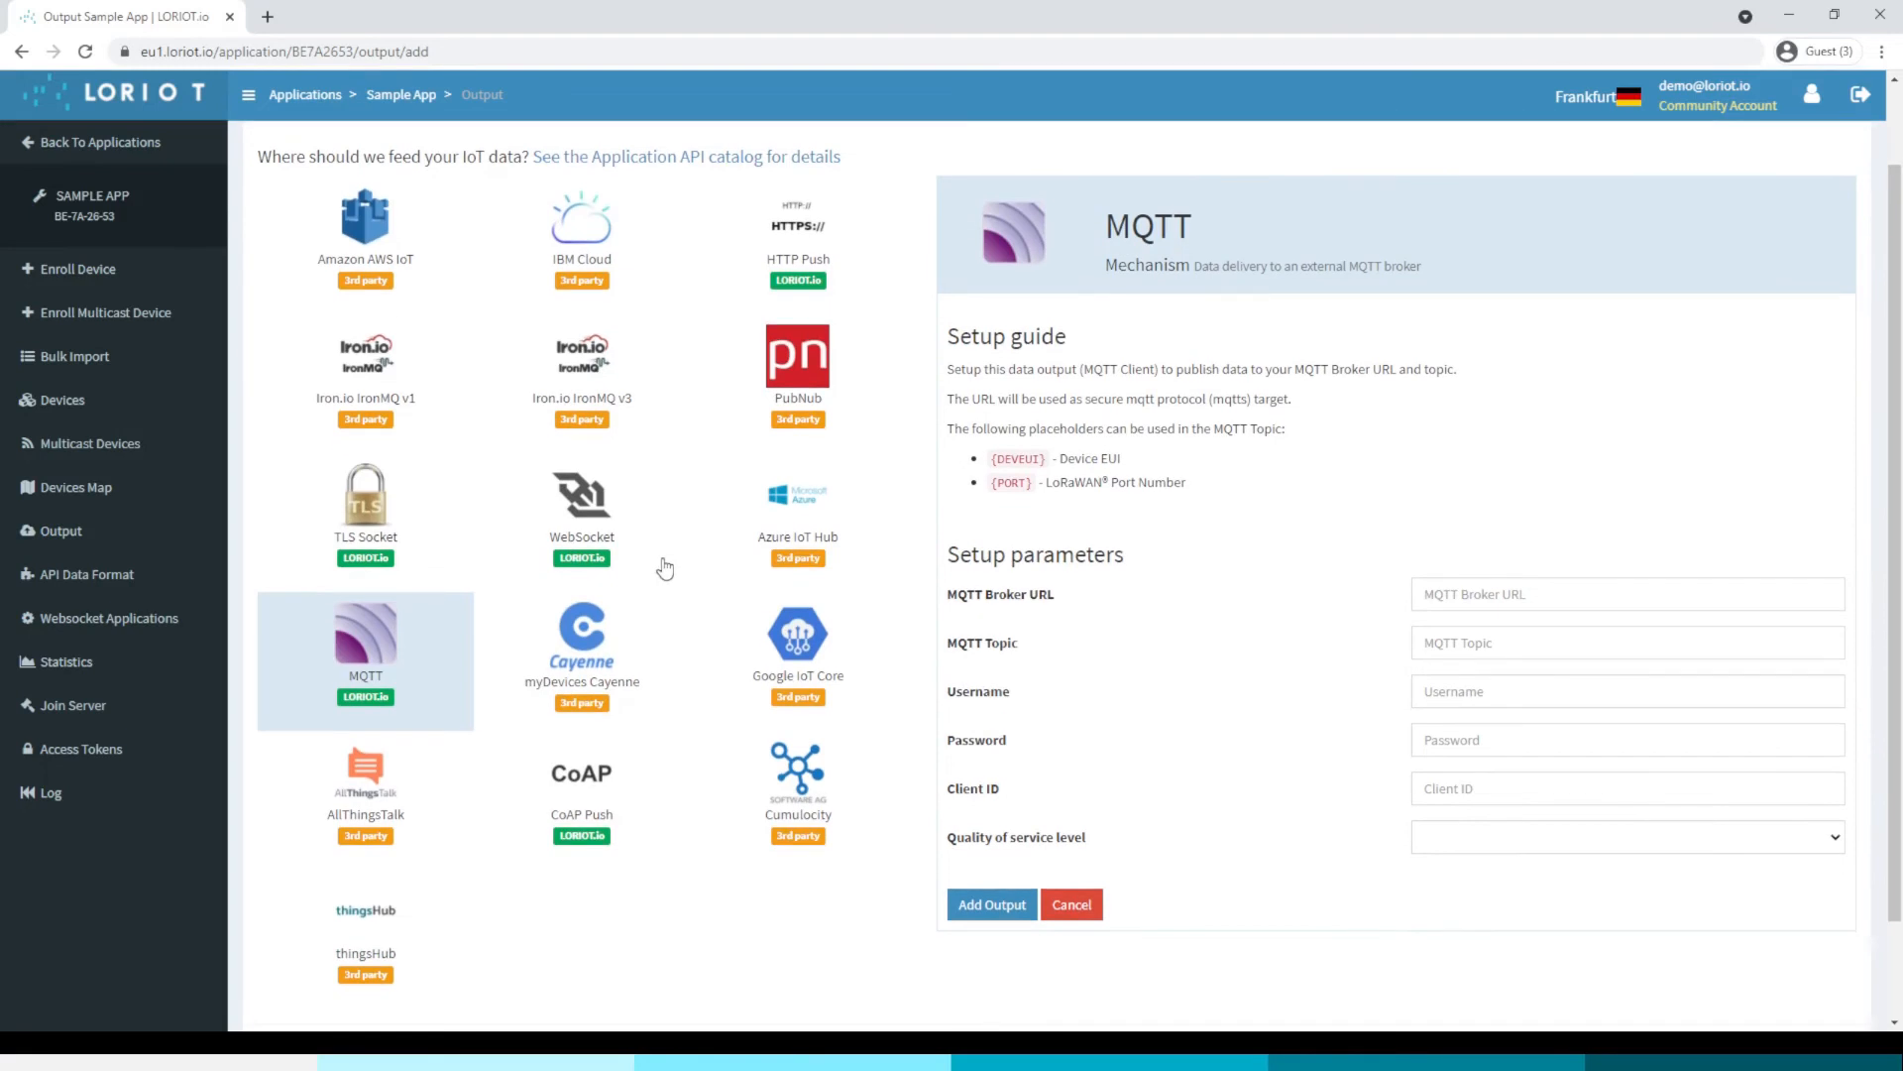
# Examine the setup guides of the Amazon AWS IoT, Azure IoT Hub, AllThingsTalk, Cumulocity and thingsHub outputs
pyautogui.click(361, 208)
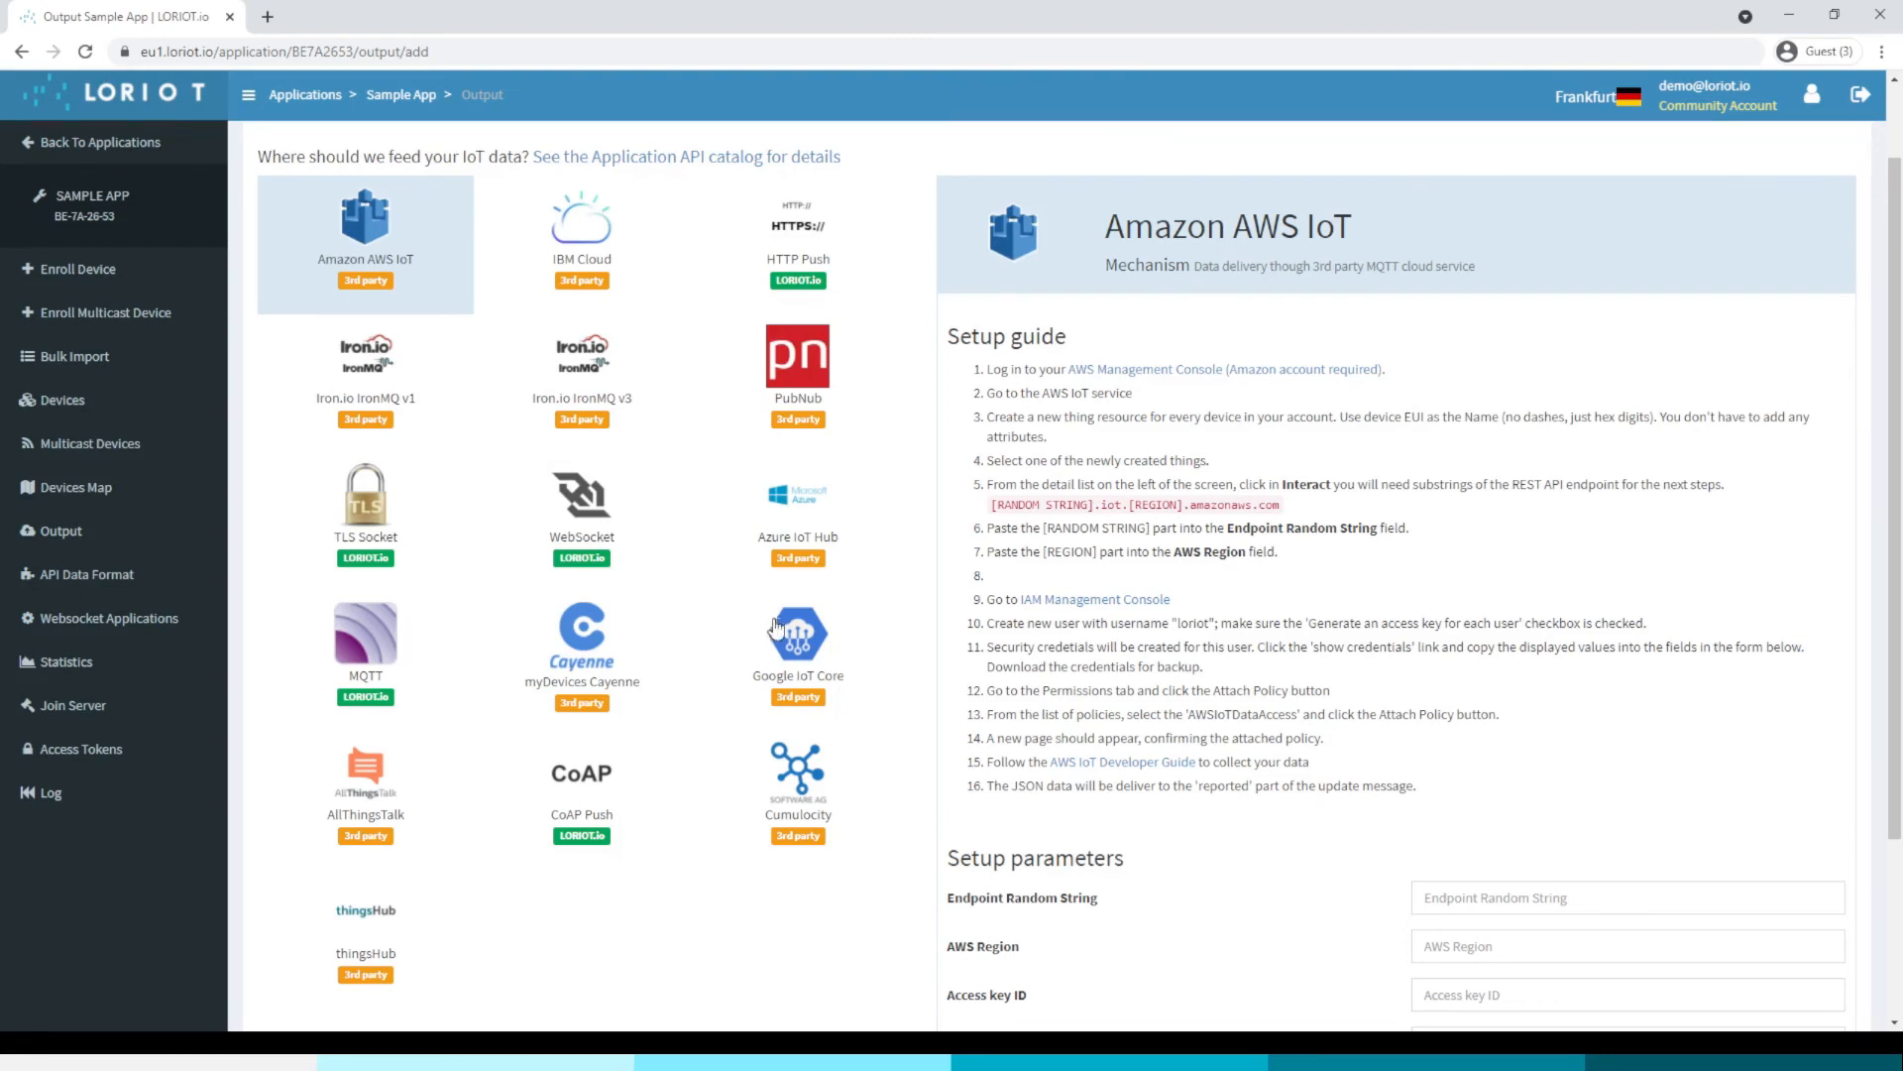
pyautogui.click(699, 523)
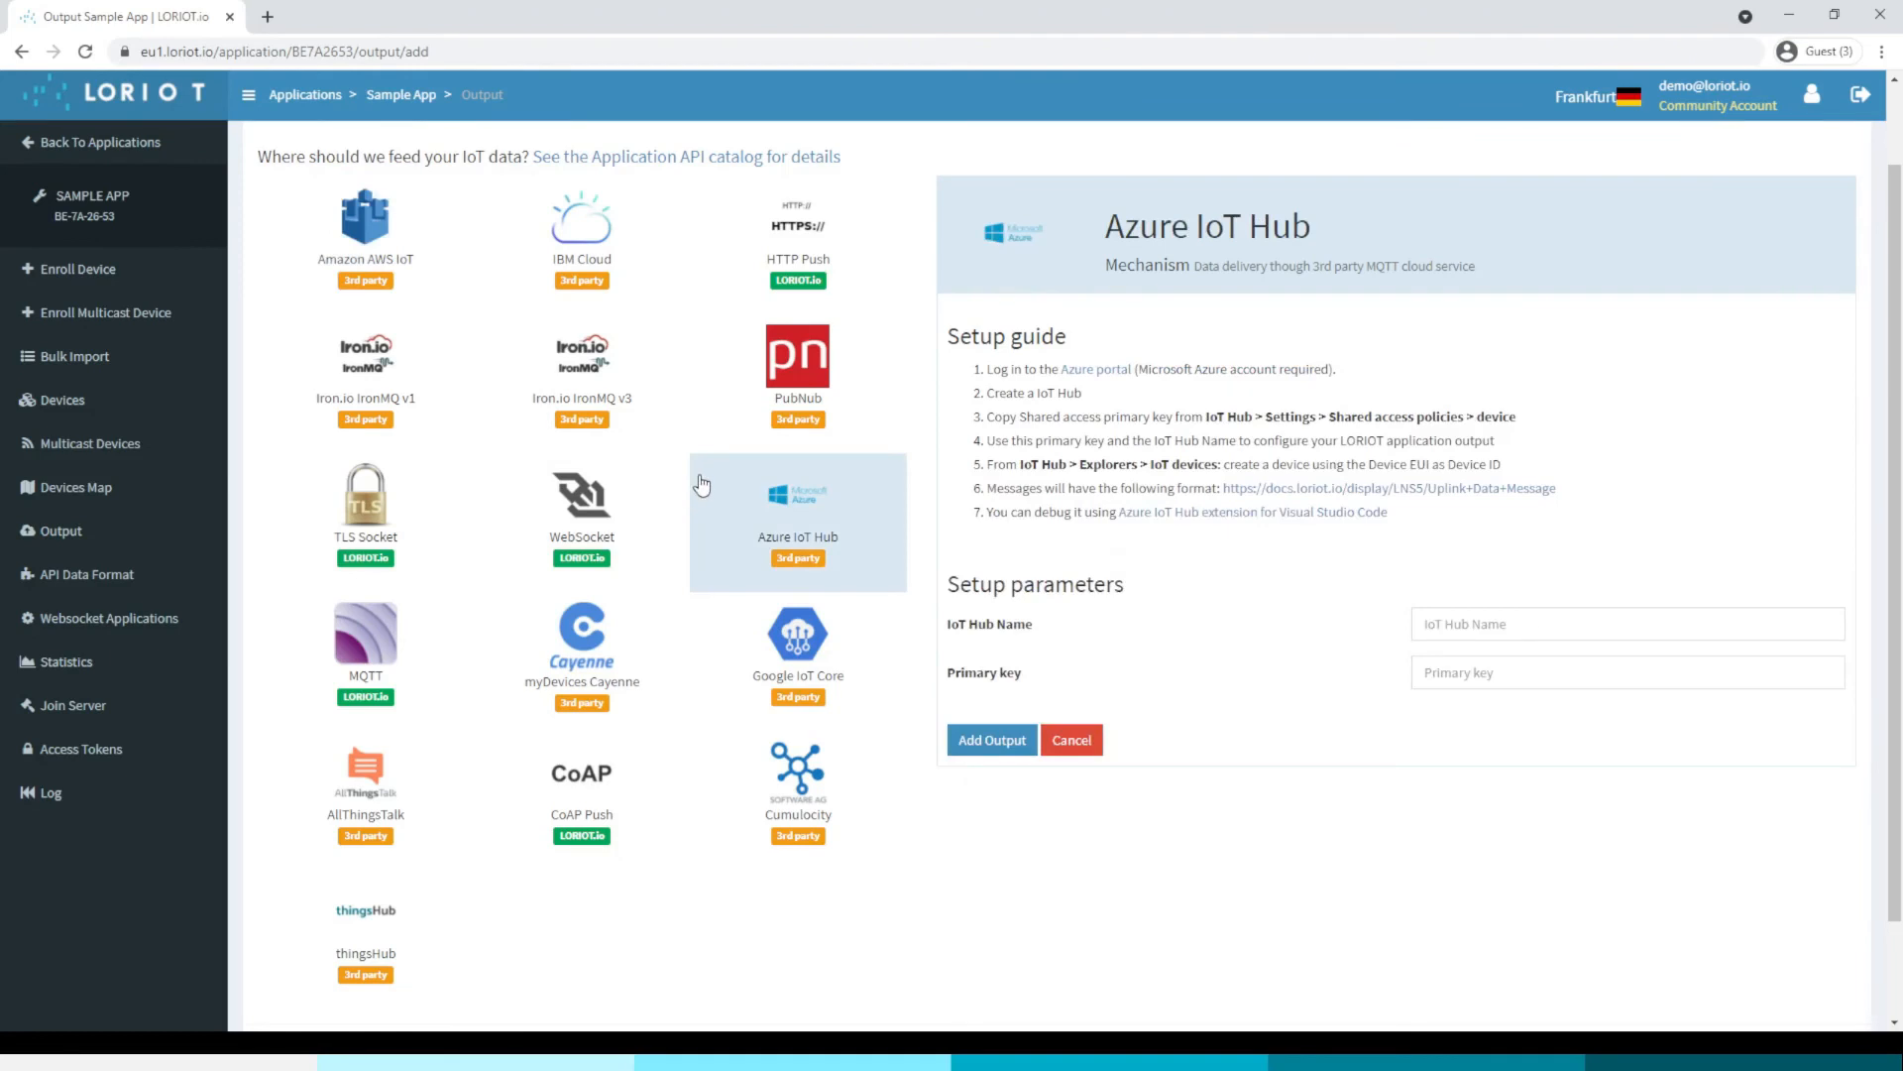
pyautogui.click(401, 789)
pyautogui.scroll(-1, 472, 784)
pyautogui.click(811, 669)
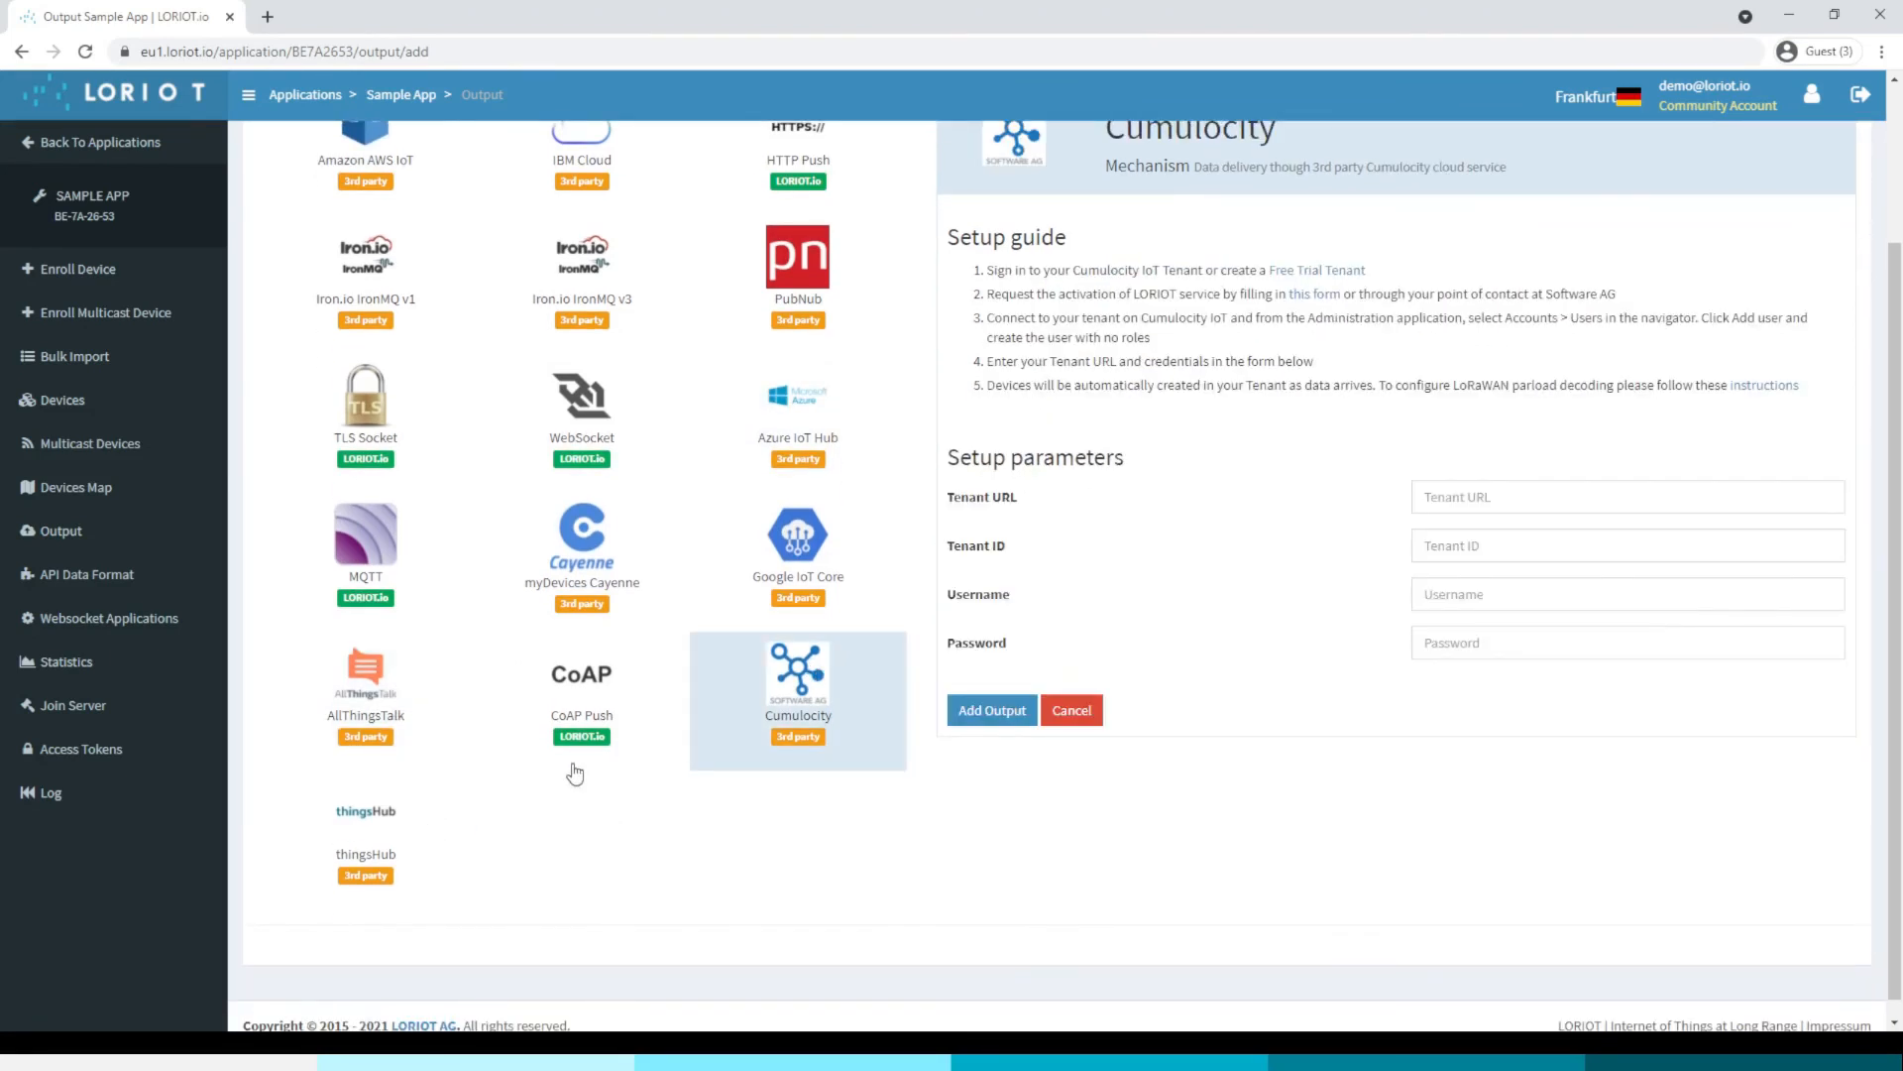
pyautogui.click(389, 843)
pyautogui.scroll(1, 490, 819)
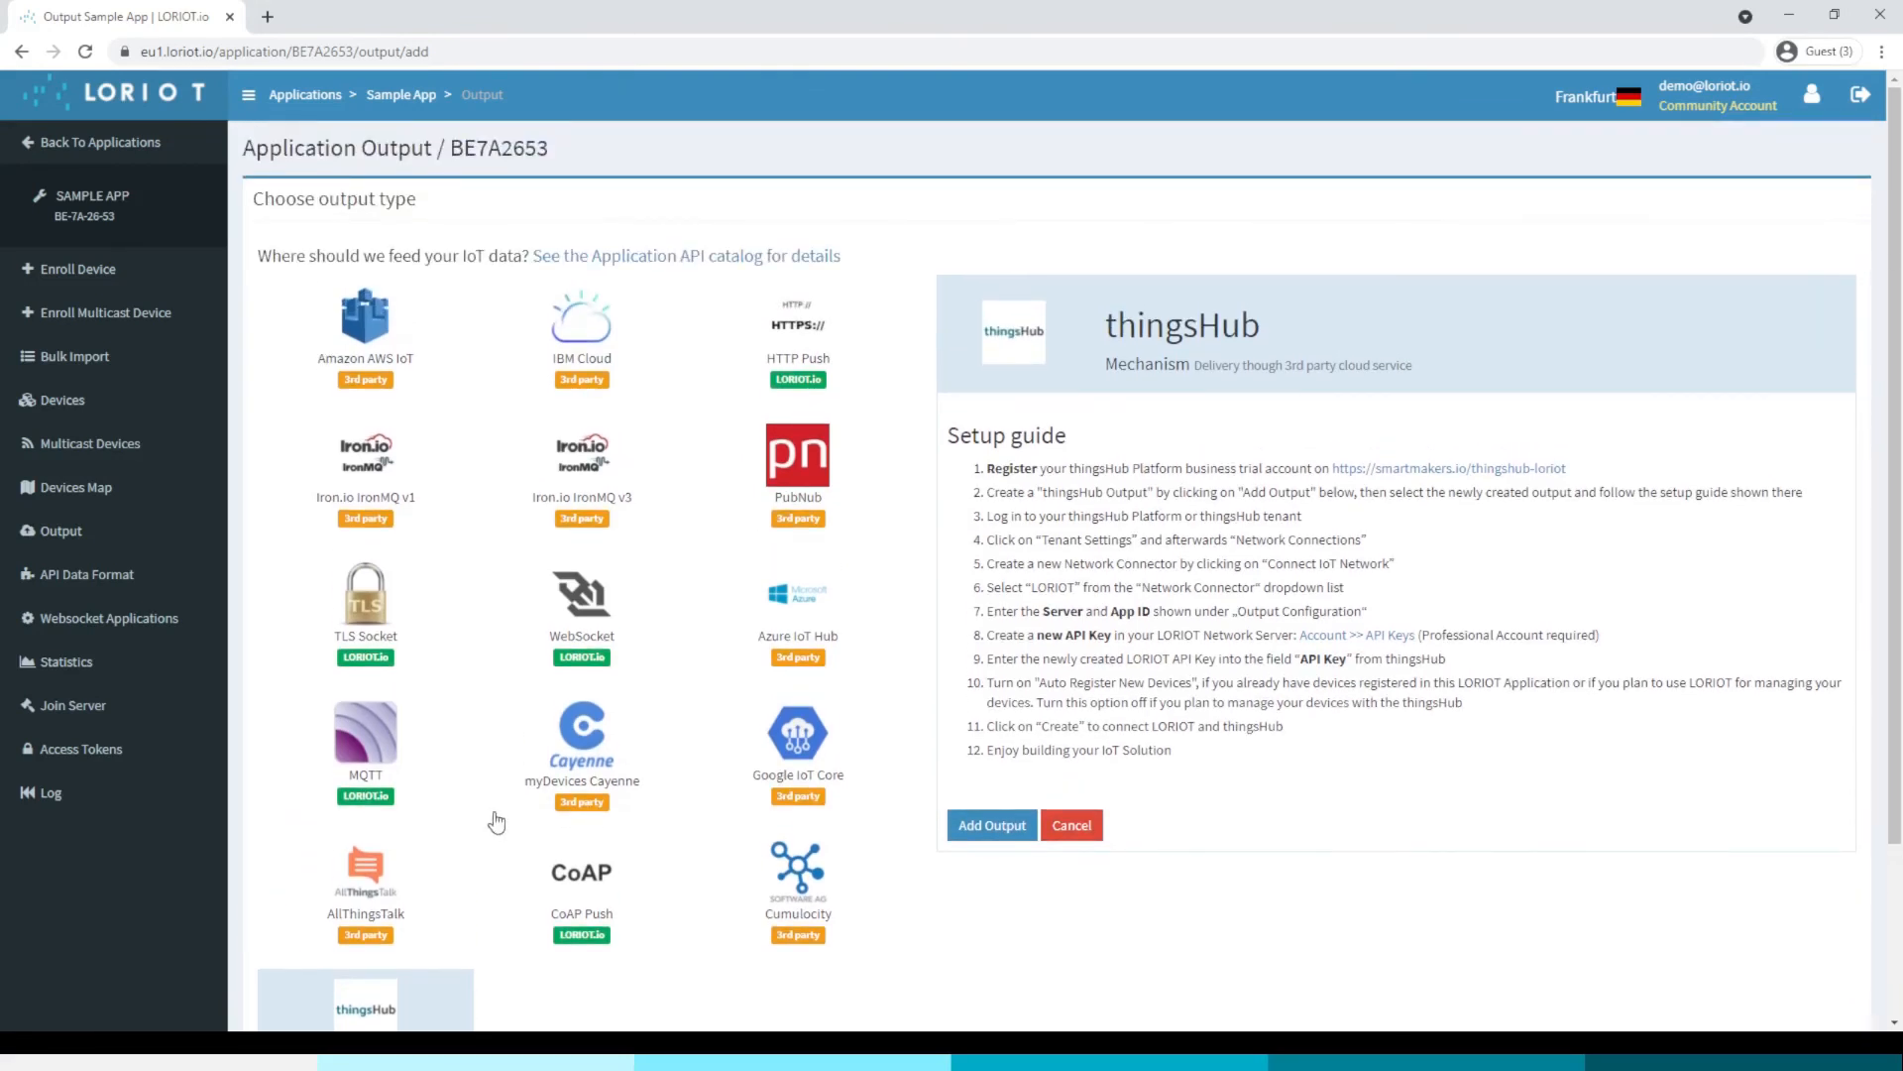